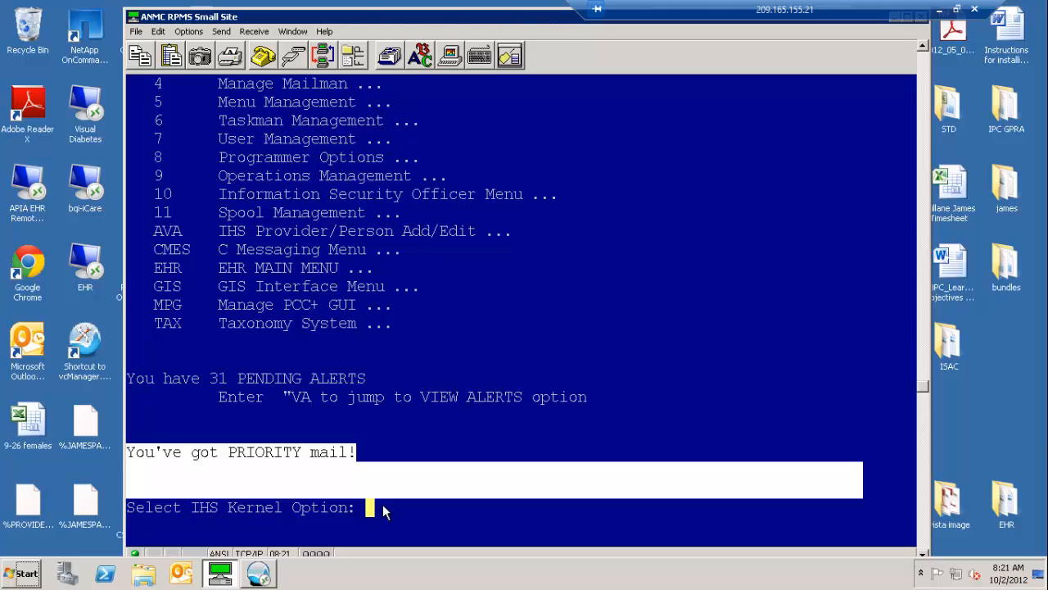
Jump from the IHS Kernel menu to the CRS 2012 main menu.
text(^crs)
key(Return)
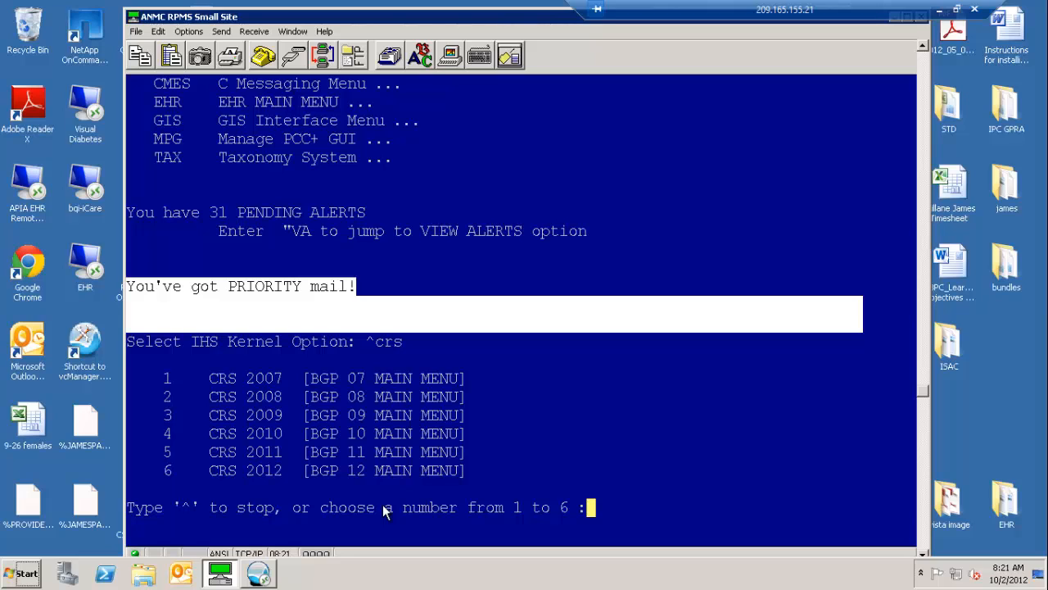
text(6)
key(Return)
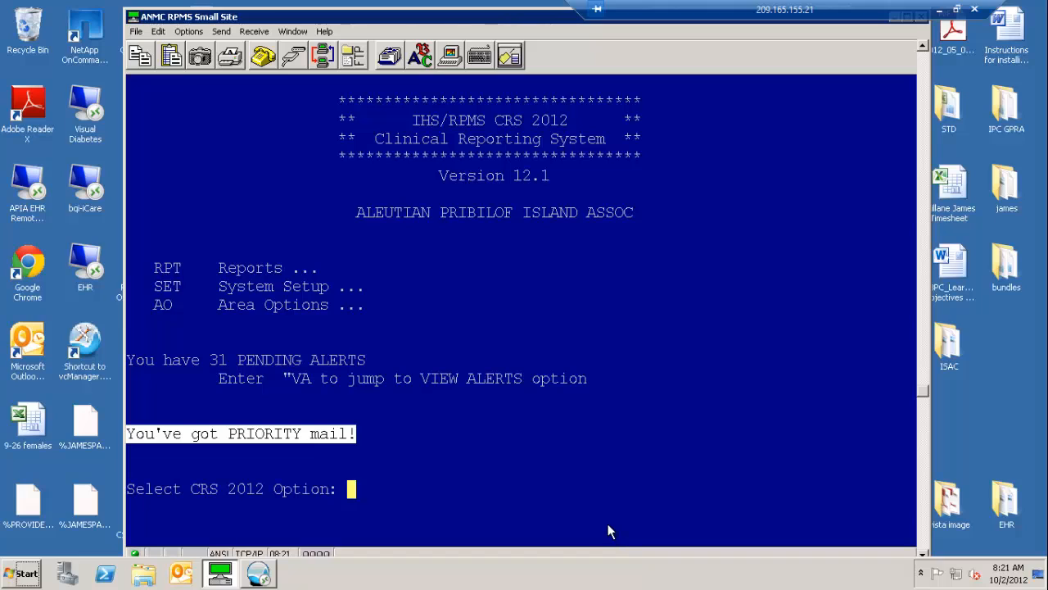
Start a local-use Selected Measures with Community Specified report using the user-defined (SEL) set of performance measures.
text(rpt)
key(Return)
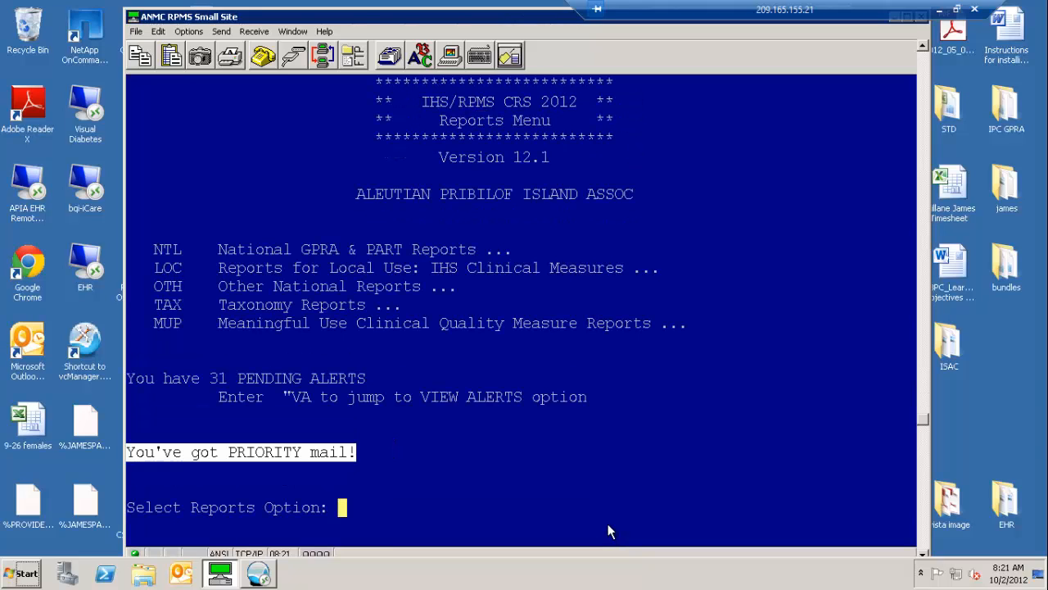
text(loc)
key(Return)
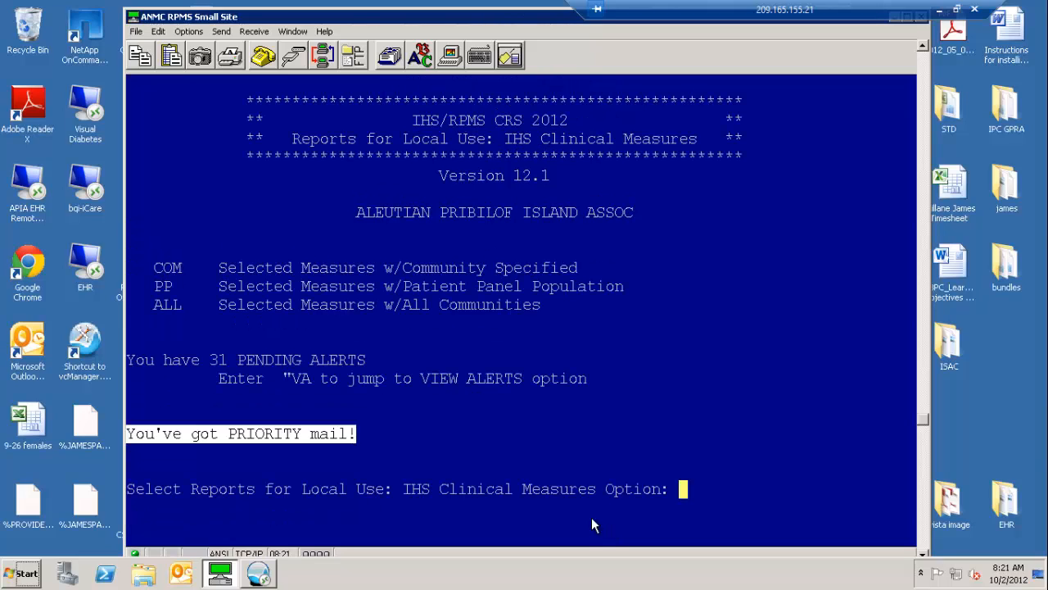
text(com)
key(Return)
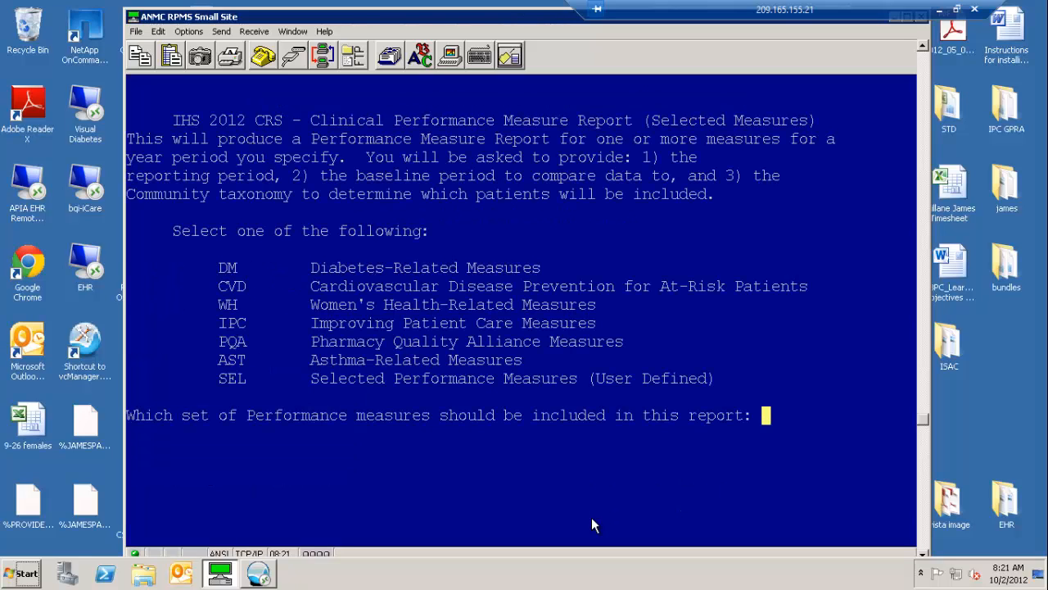
text(sel)
key(Return)
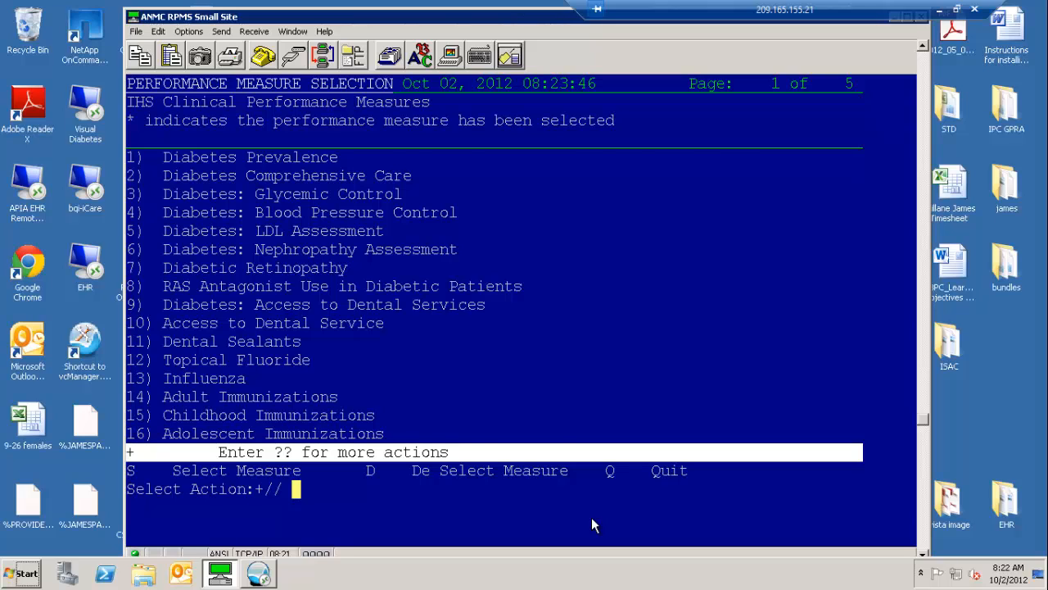
Select measure 45, HIV Screening, for the report, finish the measure selection and continue past the taxonomy check.
key(Return)
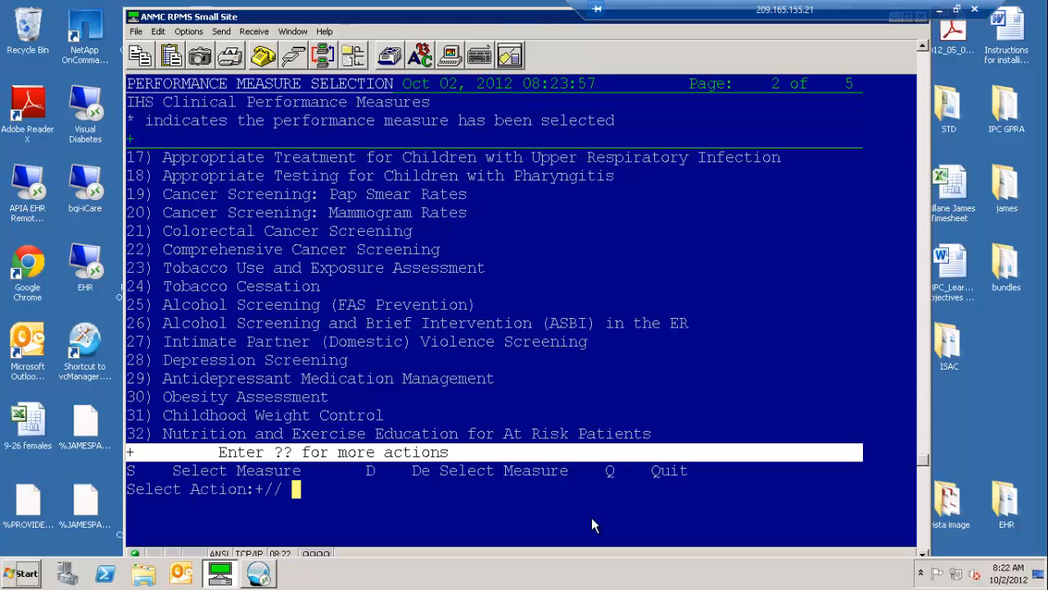
key(Return)
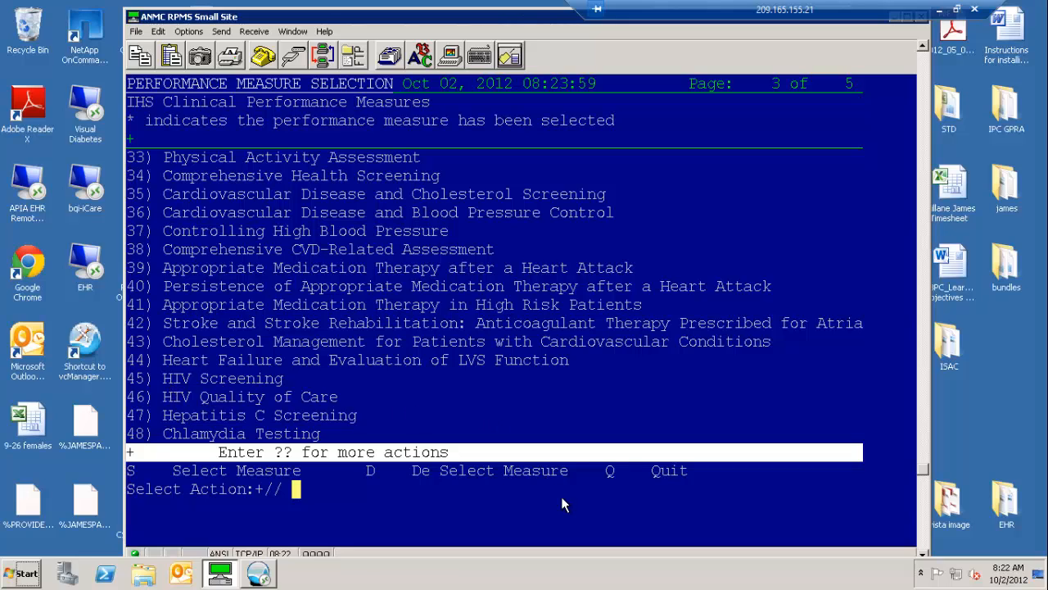
text(45)
key(Return)
key(Return)
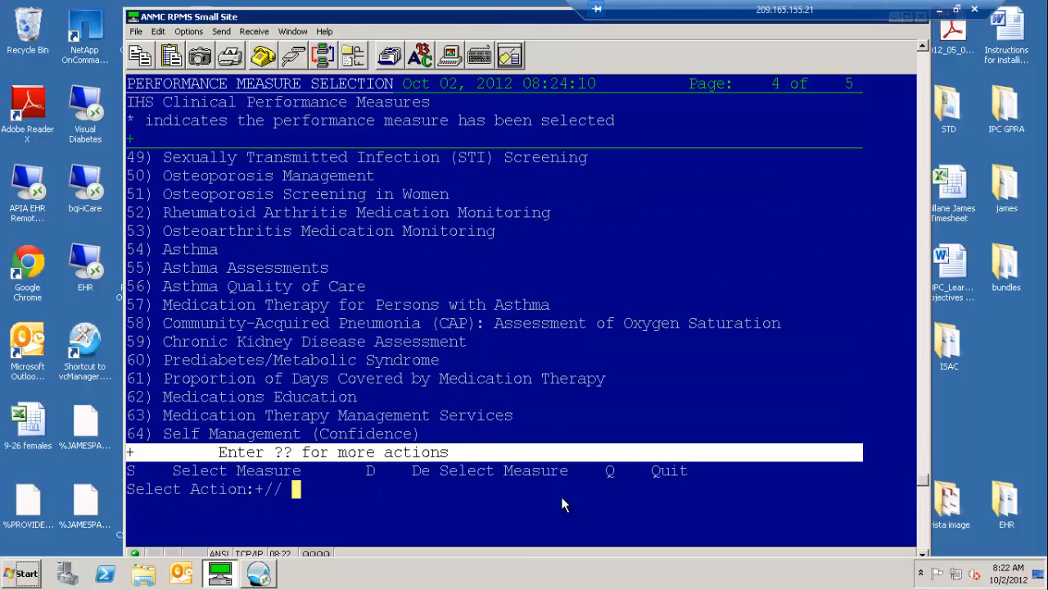
text(s)
key(Return)
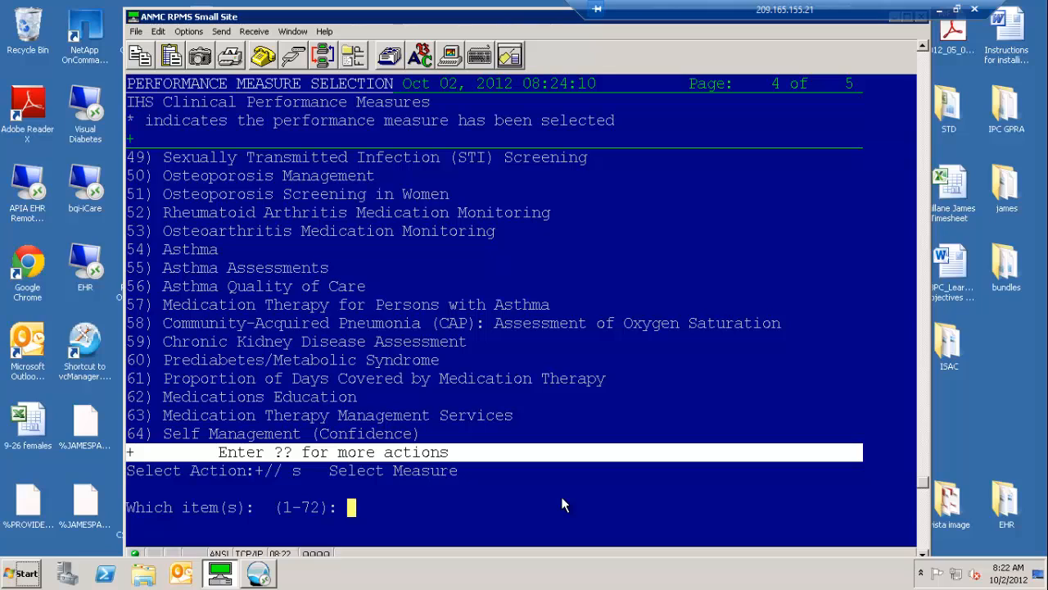
text(49)
key(Return)
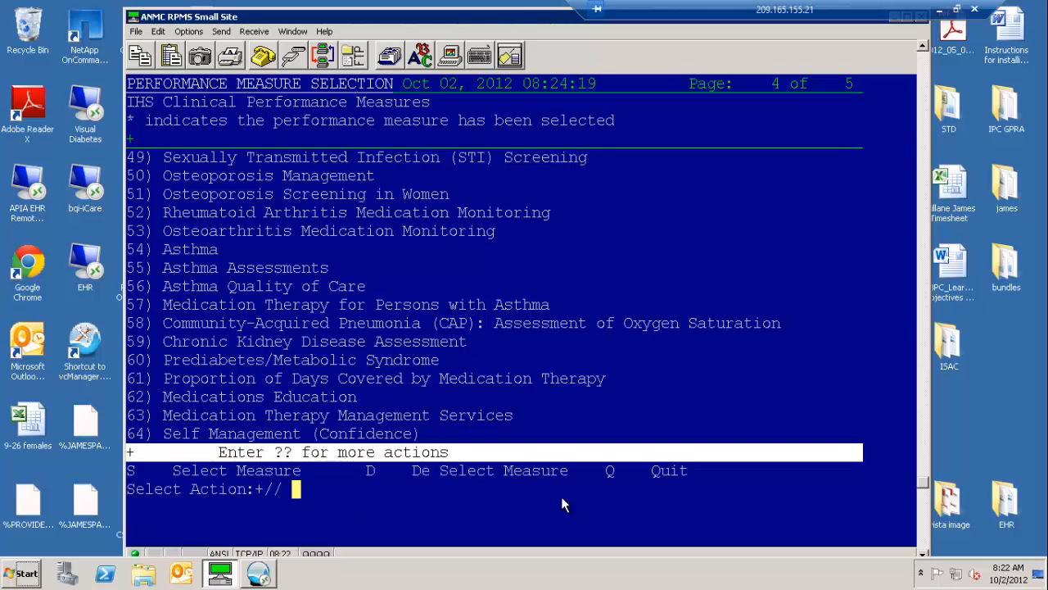
text(q   Quit)
key(Return)
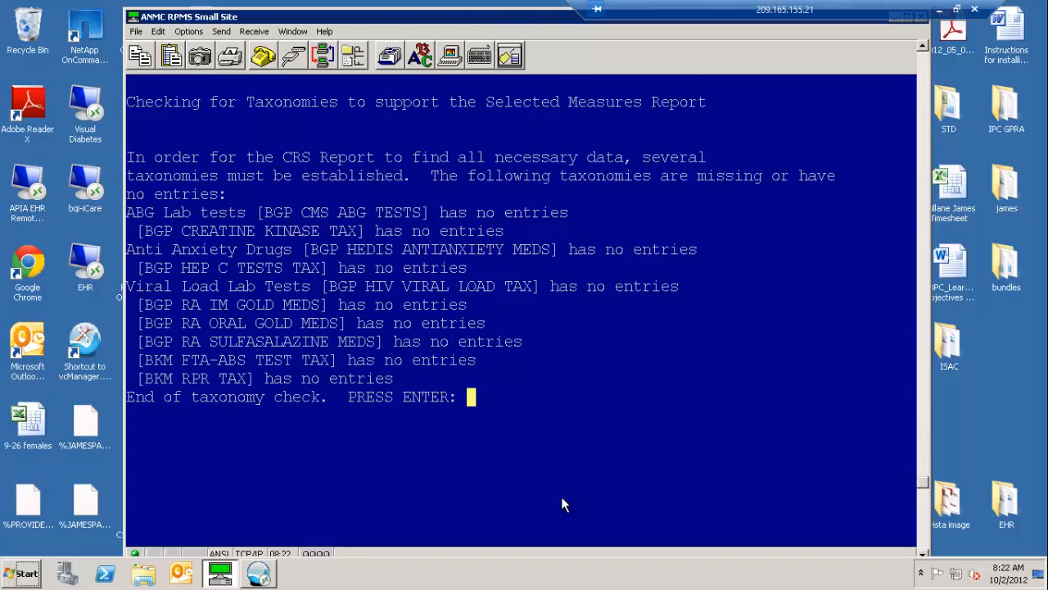
key(Return)
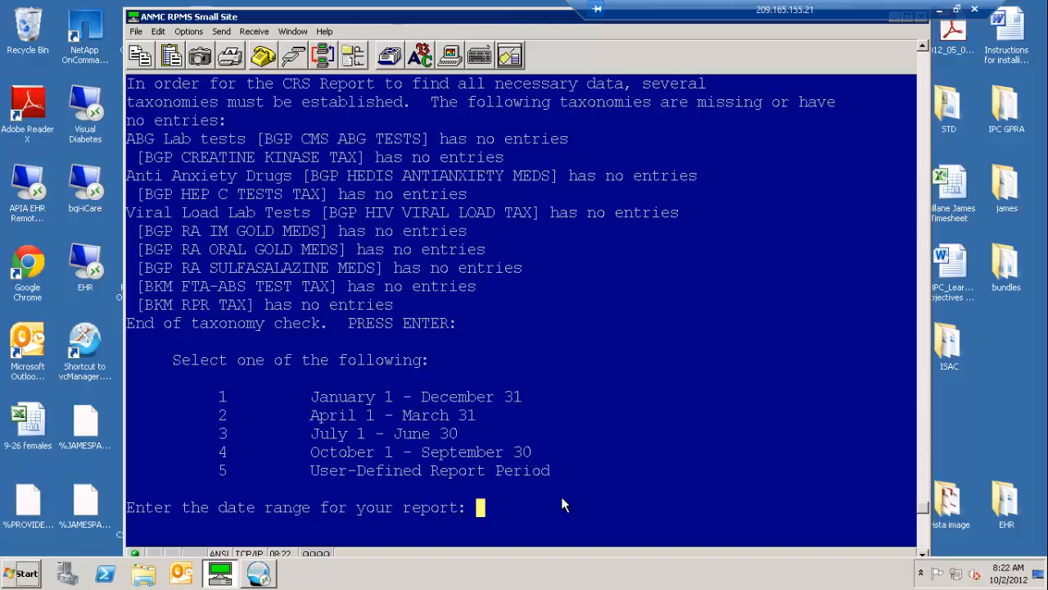
Set the report period to July 1 - June 30 ending in 2012, with 2010 as the baseline year.
text(3)
key(Return)
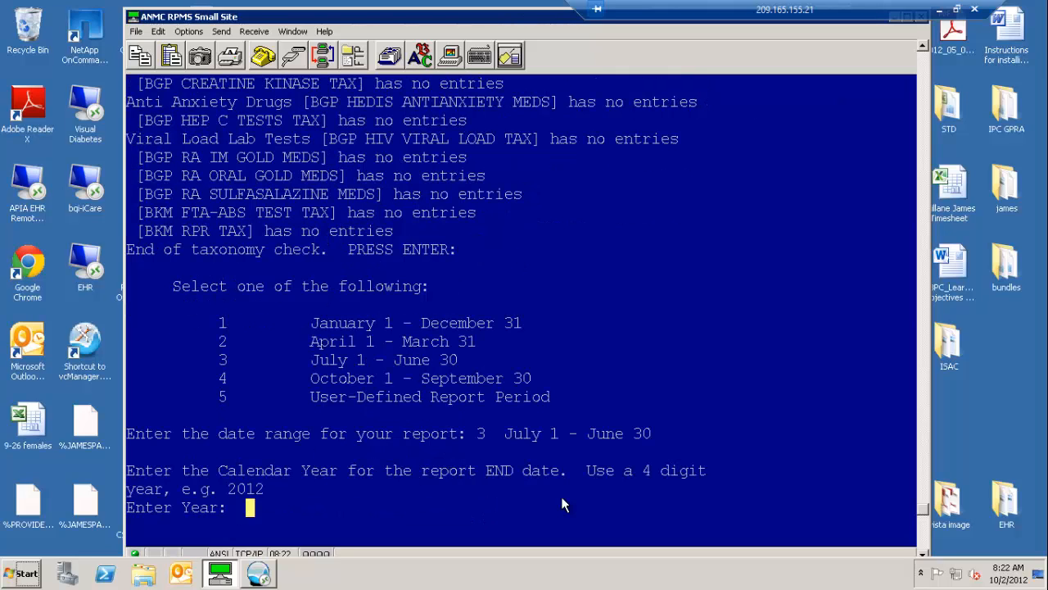
text(2012)
key(Return)
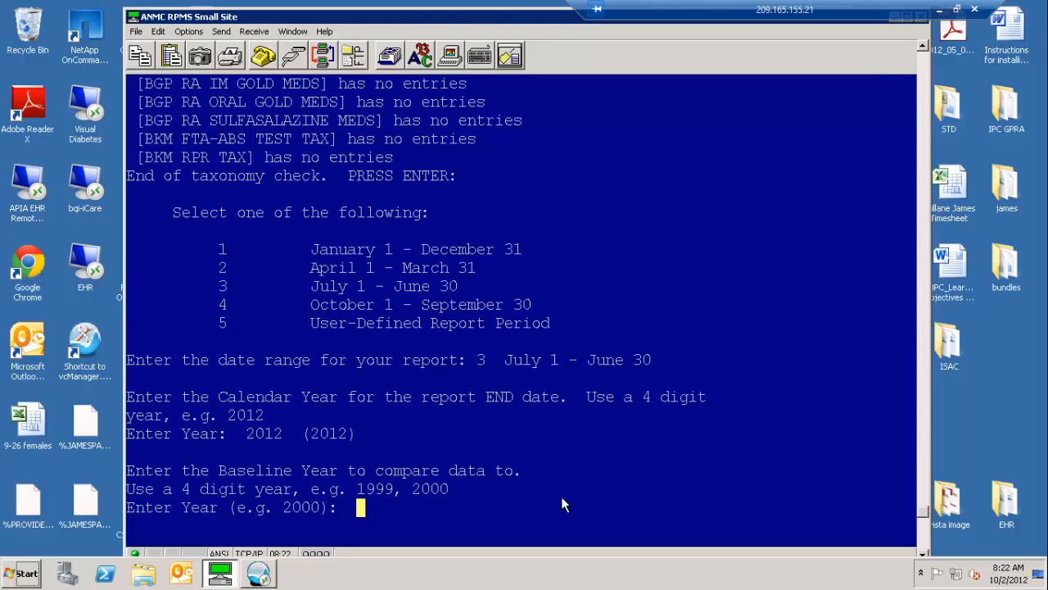
text(2010)
key(Return)
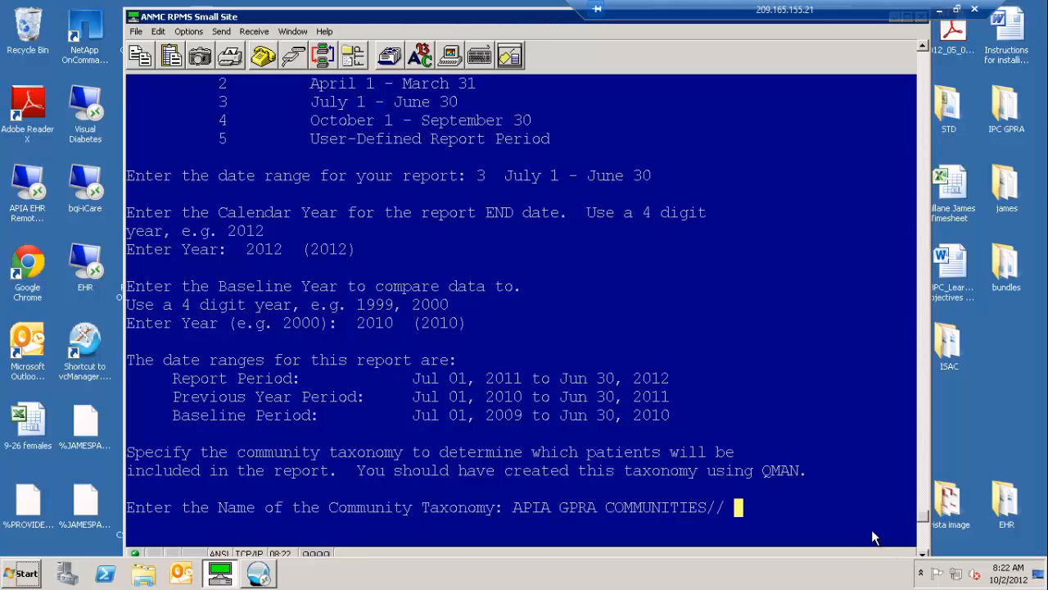
Use the APIA GPRA COMMUNITIES and APIA VISIT LOCATIONS taxonomies and decline patient lists.
key(Return)
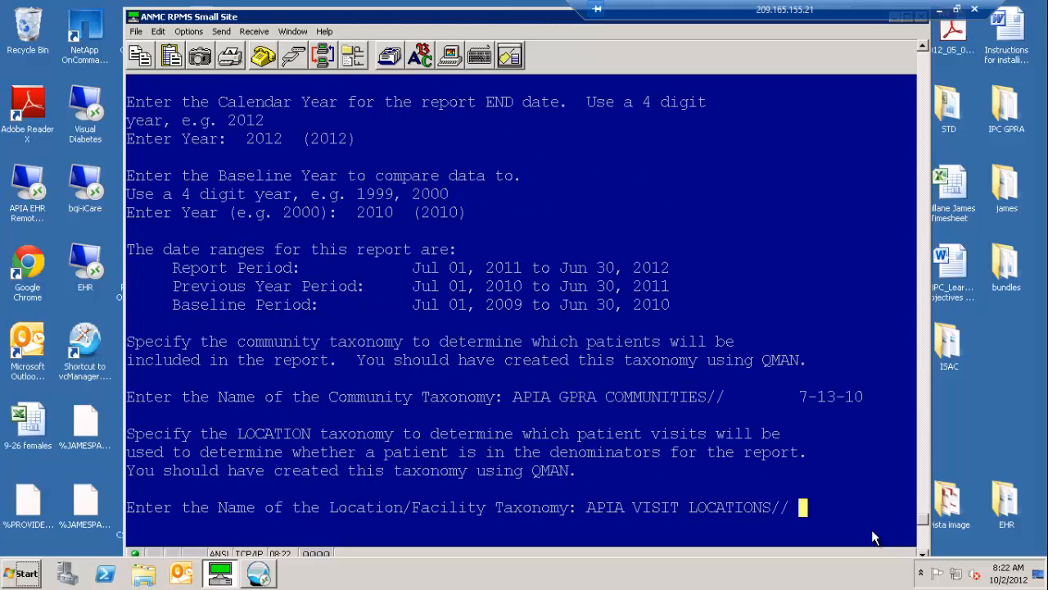
key(Return)
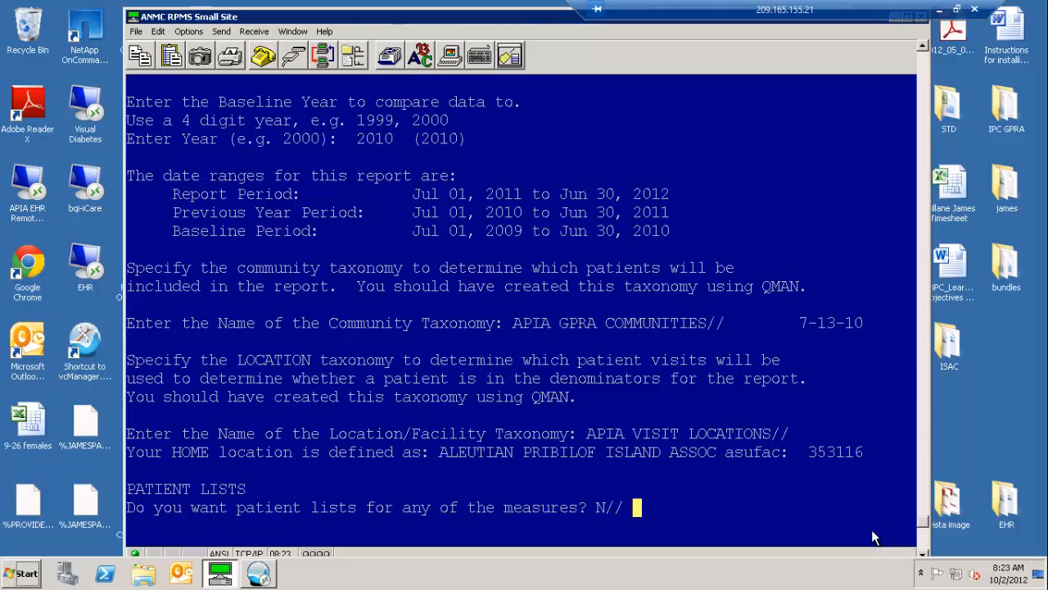
text(O)
key(Return)
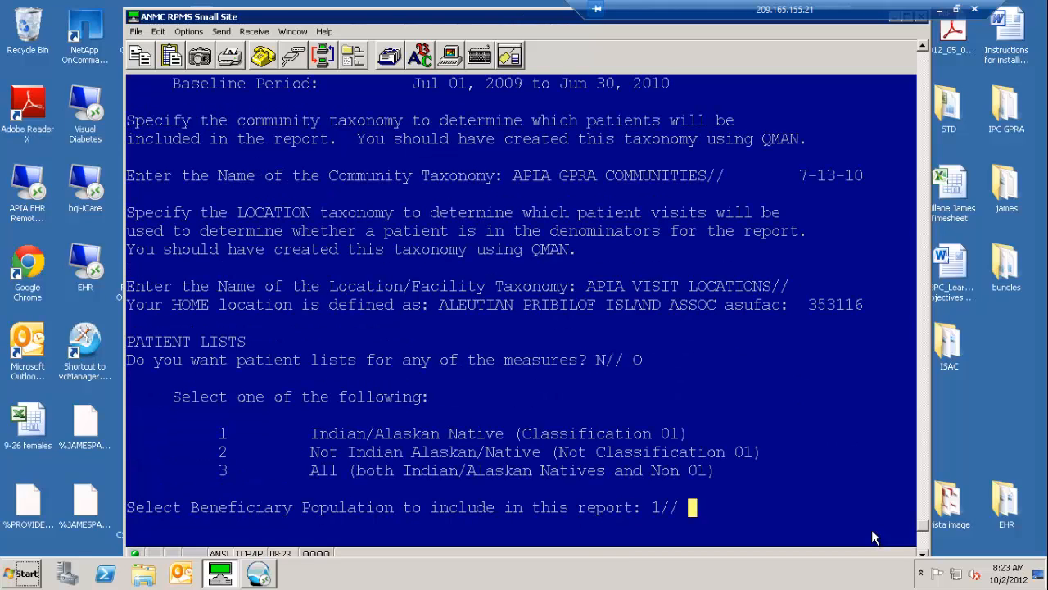
Limit the beneficiary population to Indian/Alaskan Native (Classification 01) and print the report to the HOME device.
key(Return)
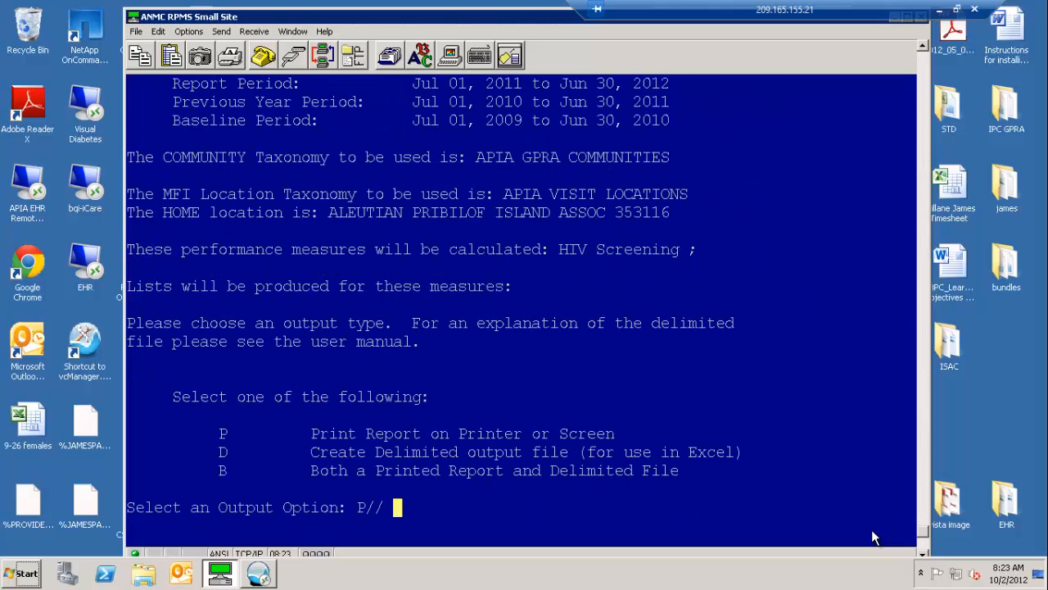
key(Return)
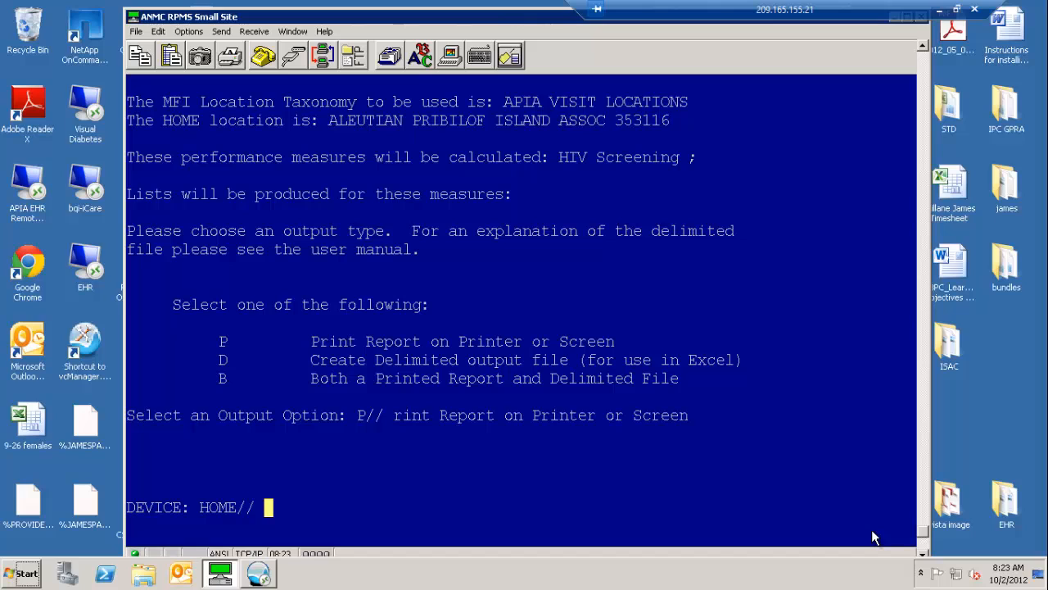
key(Return)
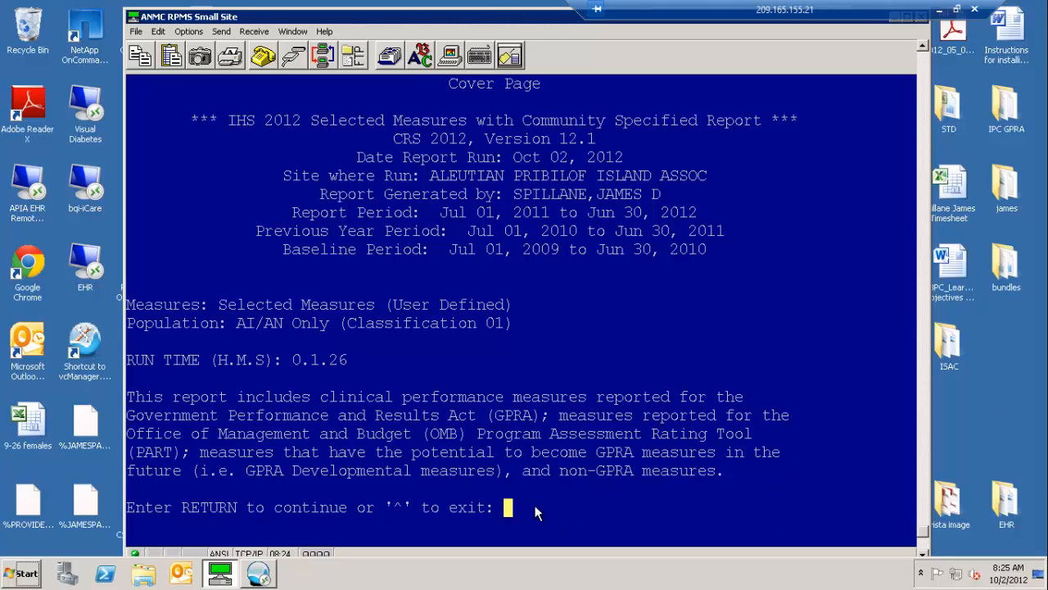
Read through the report's cover pages, including the measure definitions and the sample table, up to the HIV Screening section.
key(Return)
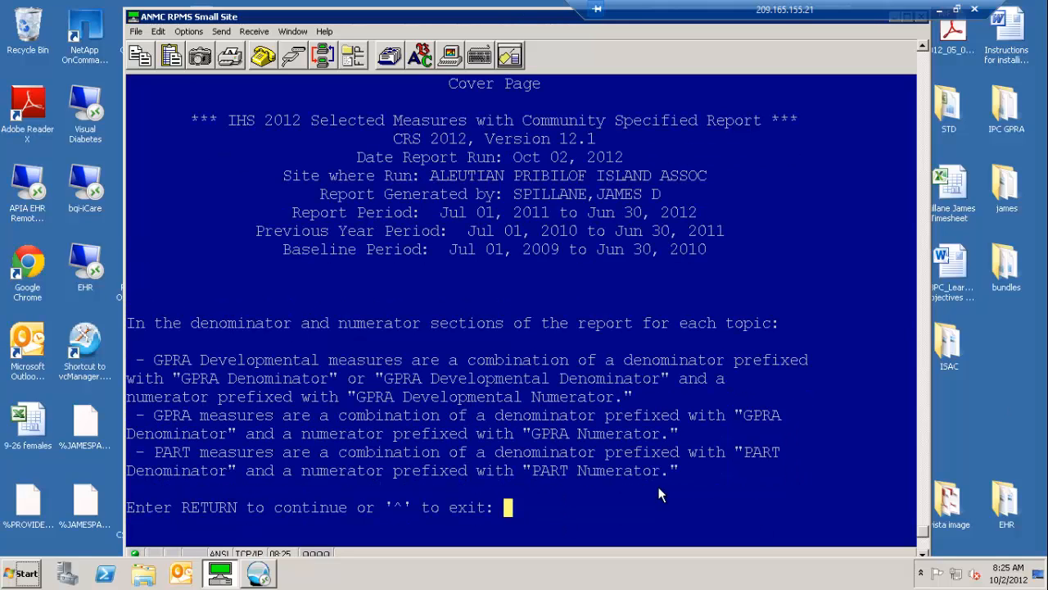
key(Return)
key(Return)
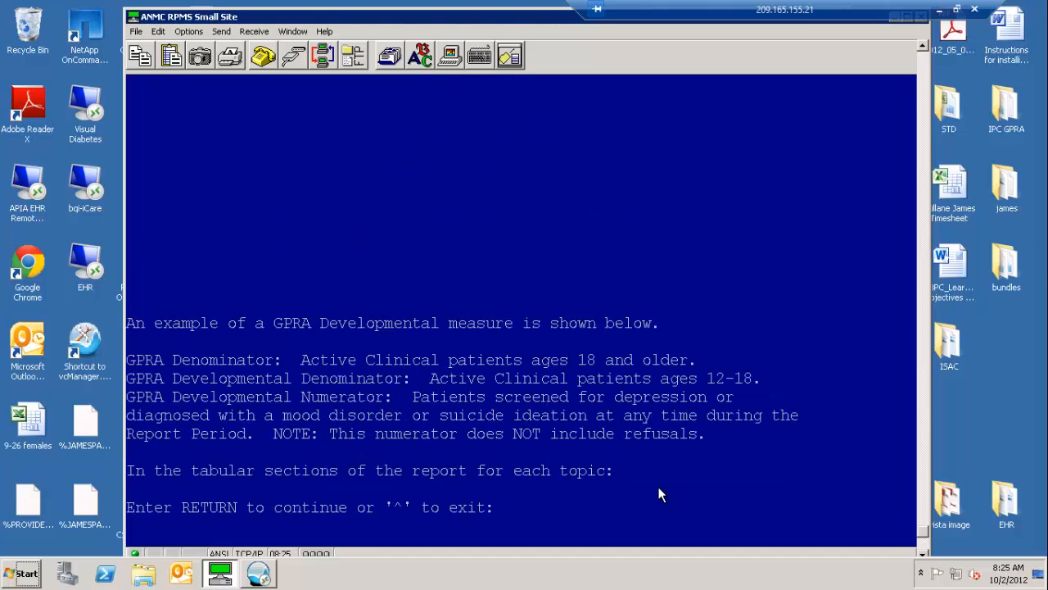
key(Return)
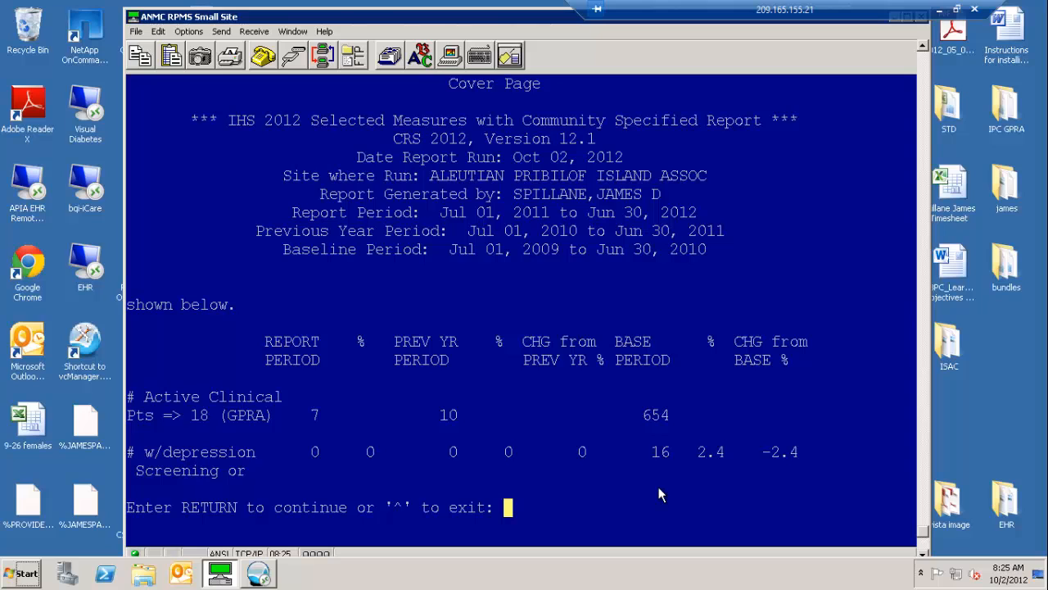
key(Return)
key(Return)
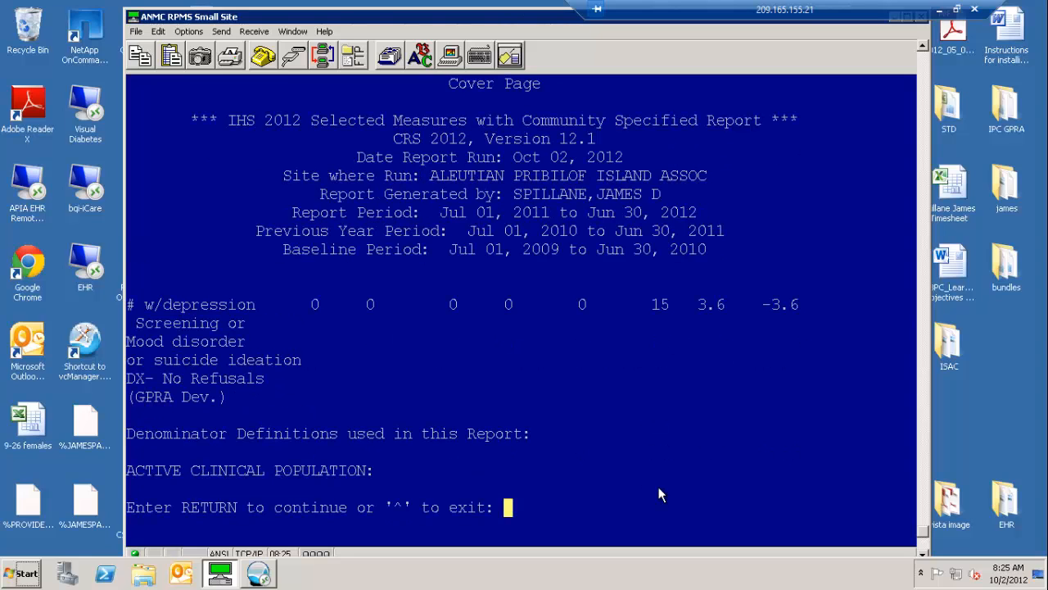
key(Return)
key(Return)
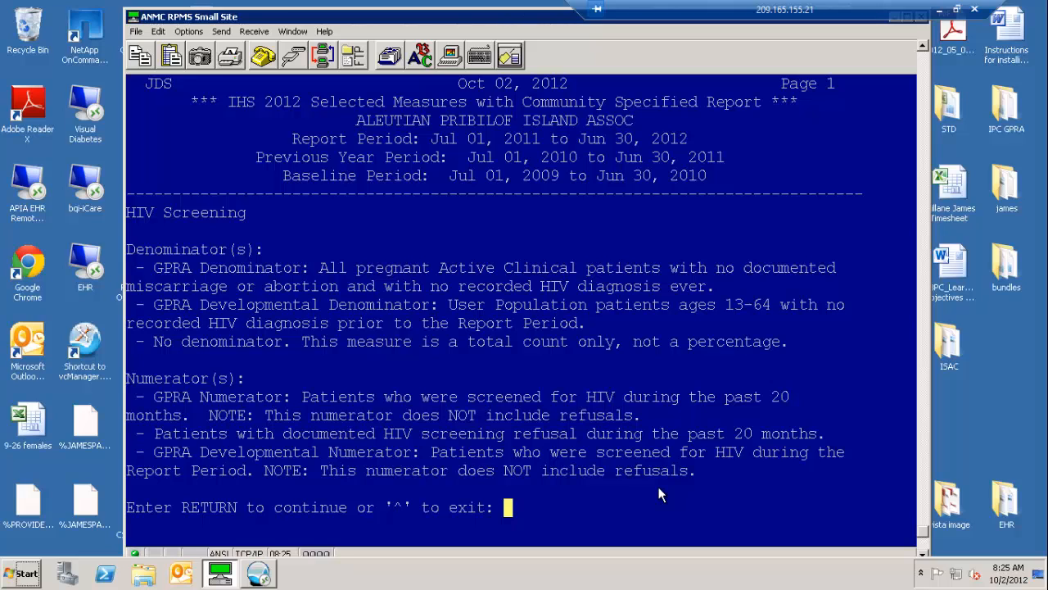
Examine the HIV Screening logic and the results for pregnant patients and for ages 13-64, then leave the report.
key(Return)
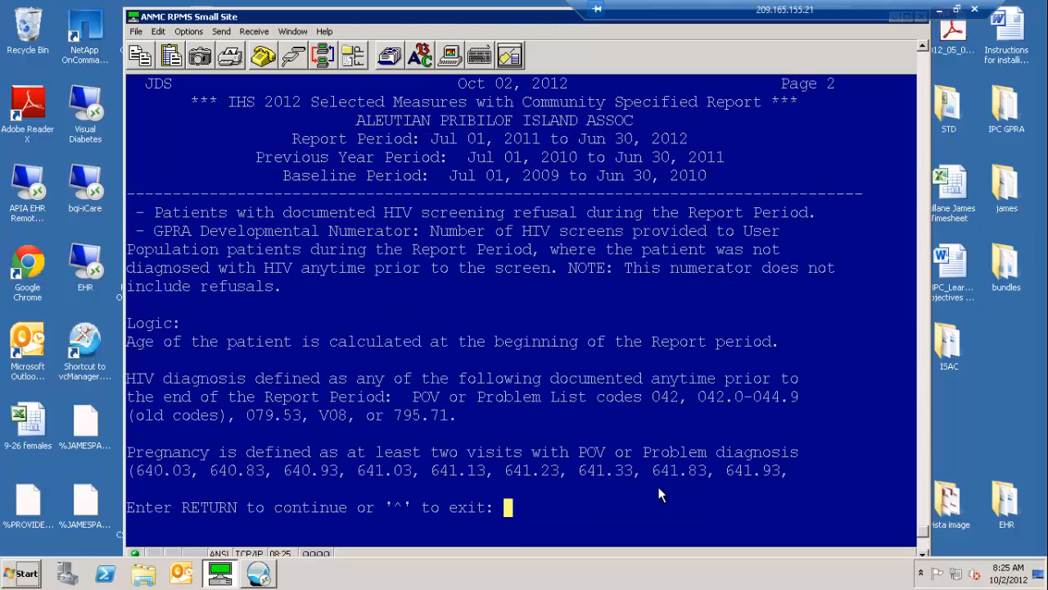
key(Return)
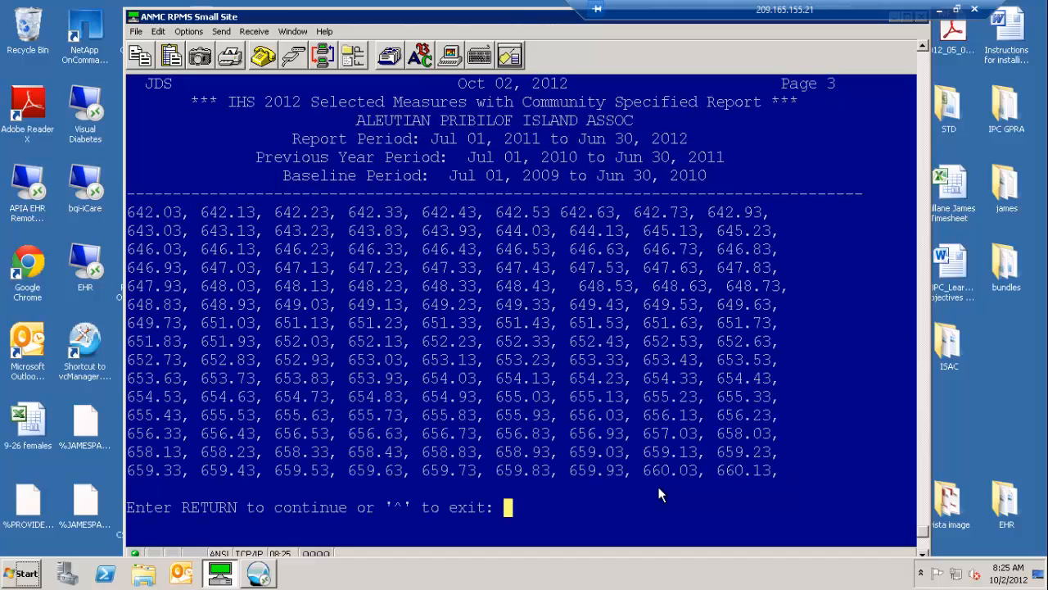
key(Return)
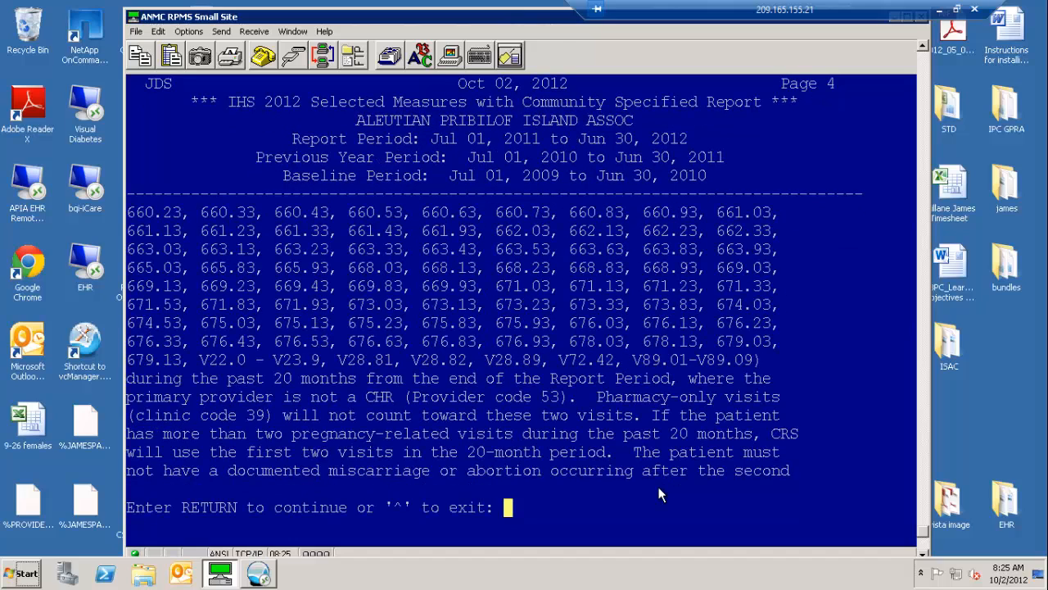
key(Return)
key(Return)
key(Return)
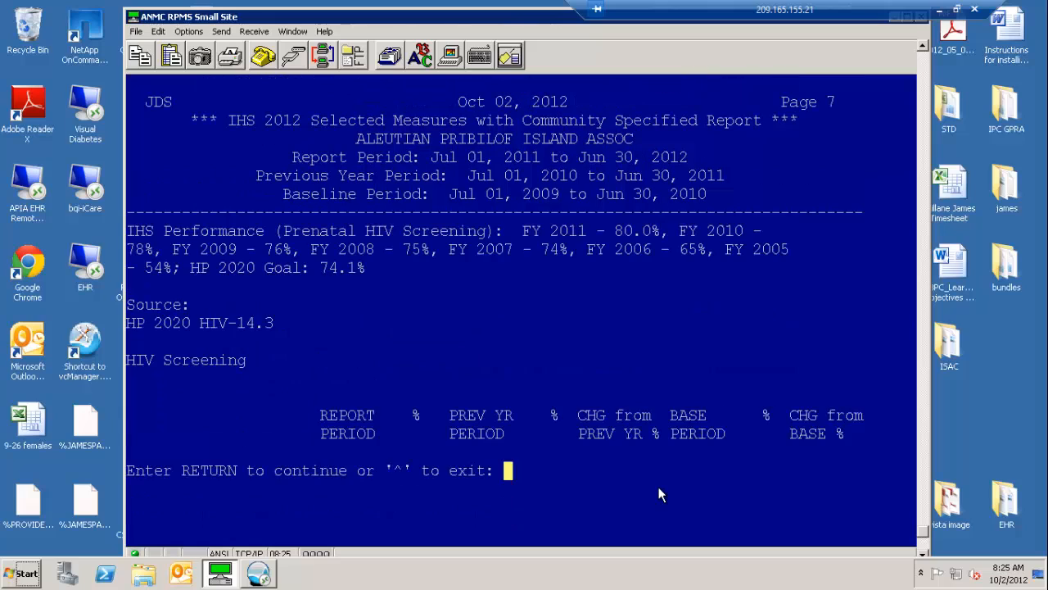
key(Return)
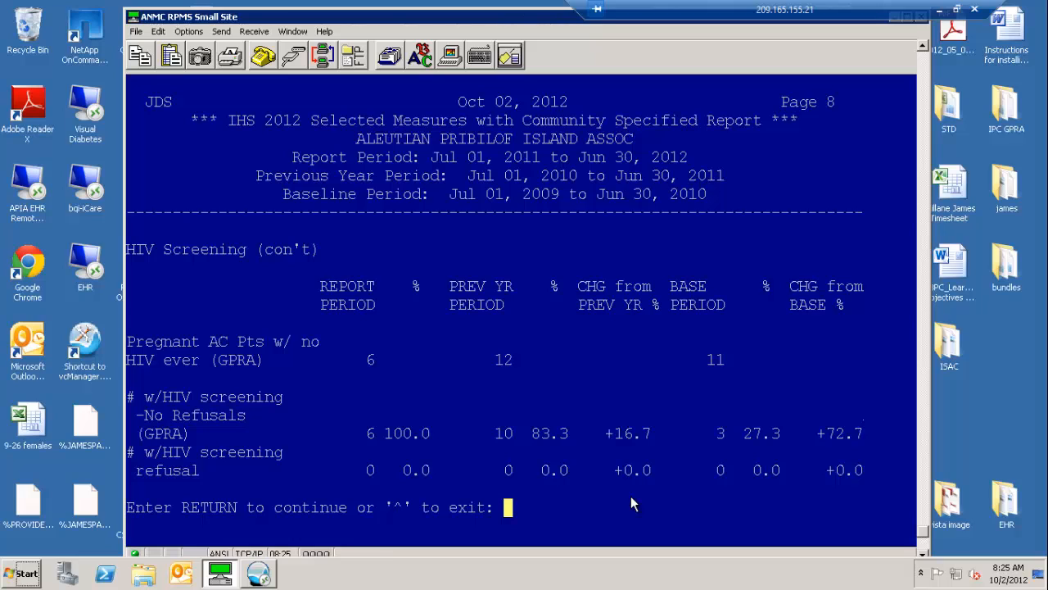
key(Return)
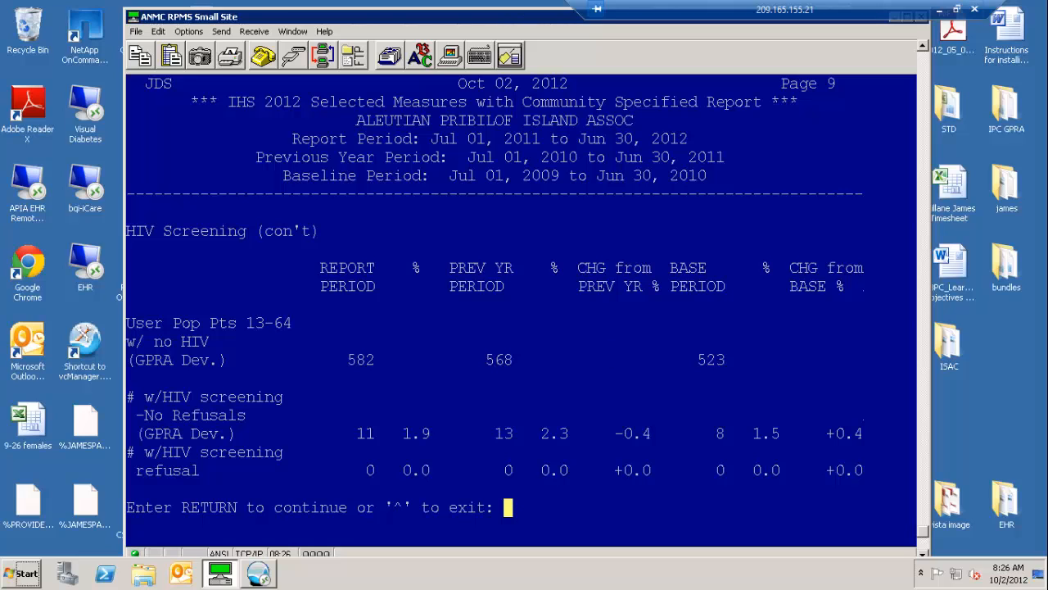
key(Return)
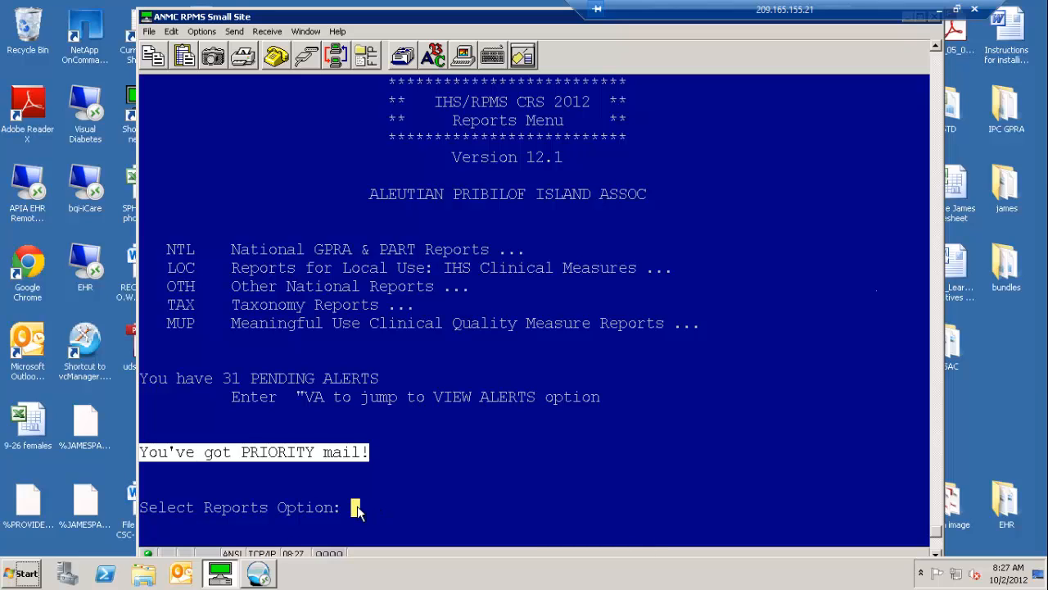
Start a community-specified local clinical measures report with user-defined measures (SEL) and page through the performance measure selection list.
text(loc)
key(Return)
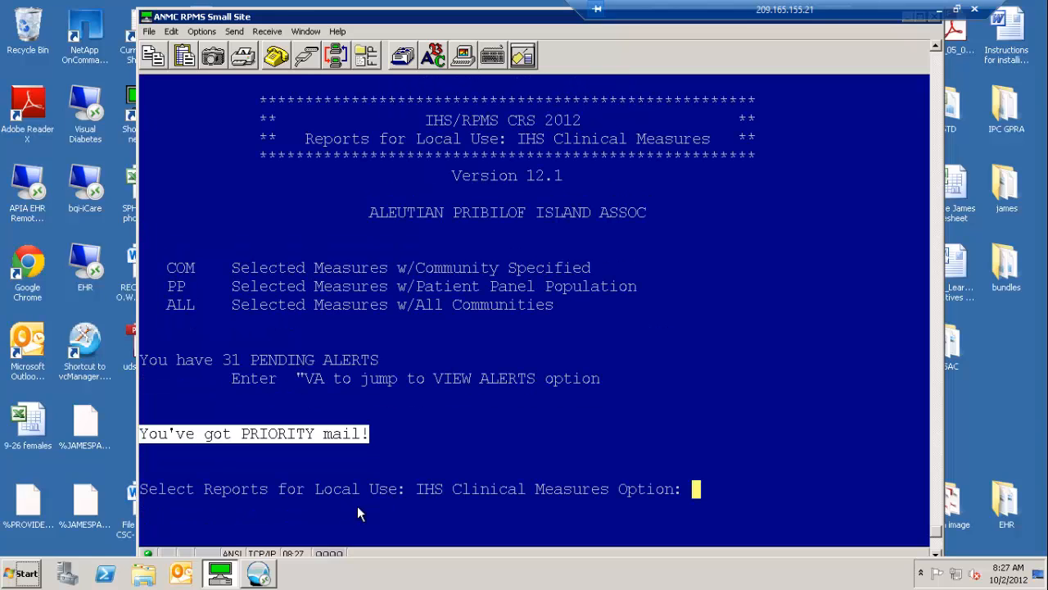
text(com)
key(Return)
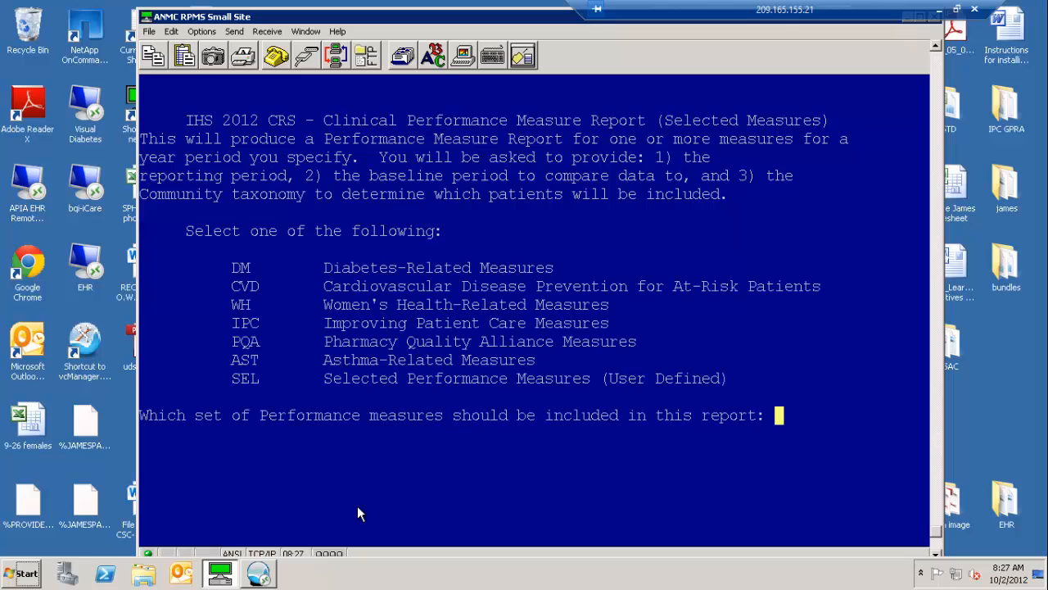
text(sel)
key(Return)
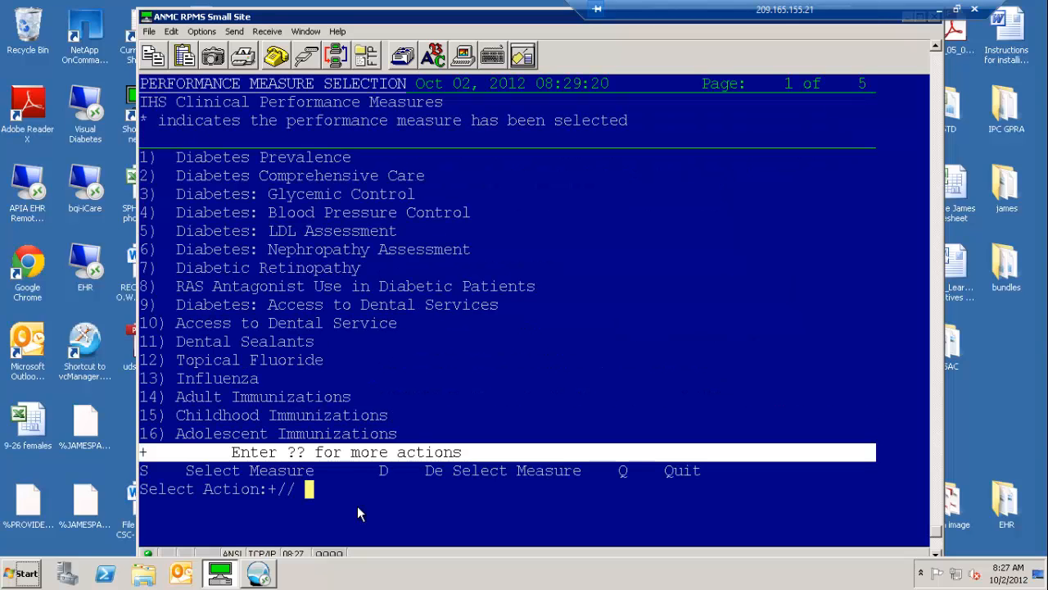
key(Return)
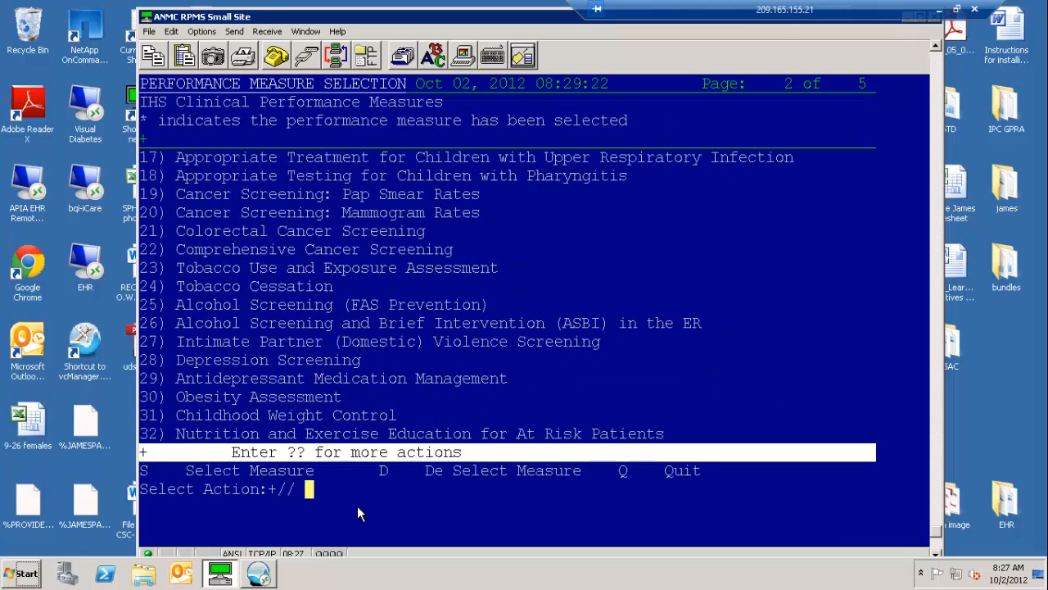
key(Return)
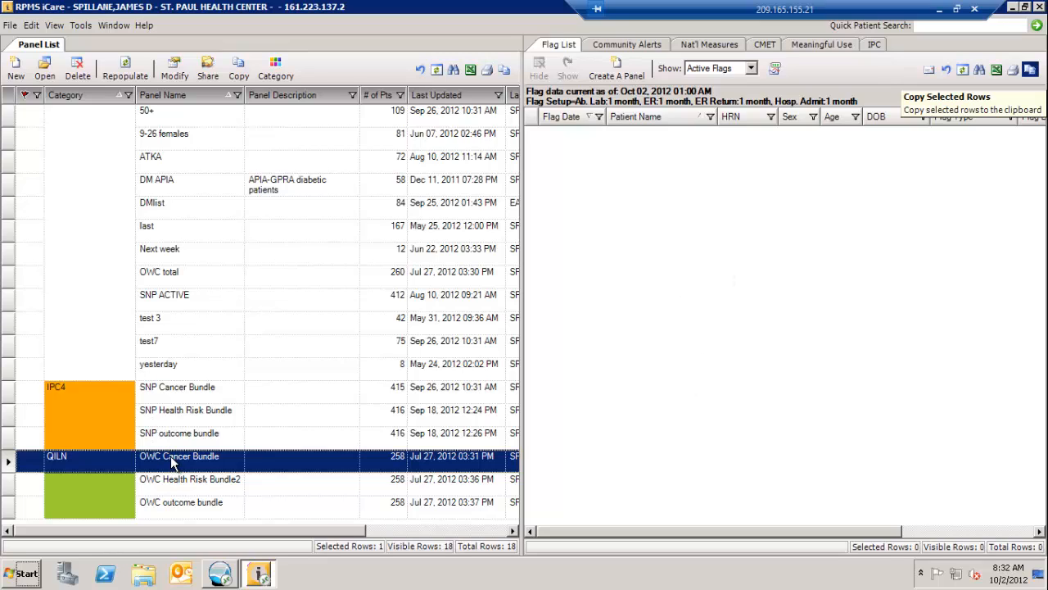
In RPMS iCare, open the OWC Cancer Bundle panel, sort its patient list by designated PCP and filter it to the first listed provider.
mouse_move(174, 460)
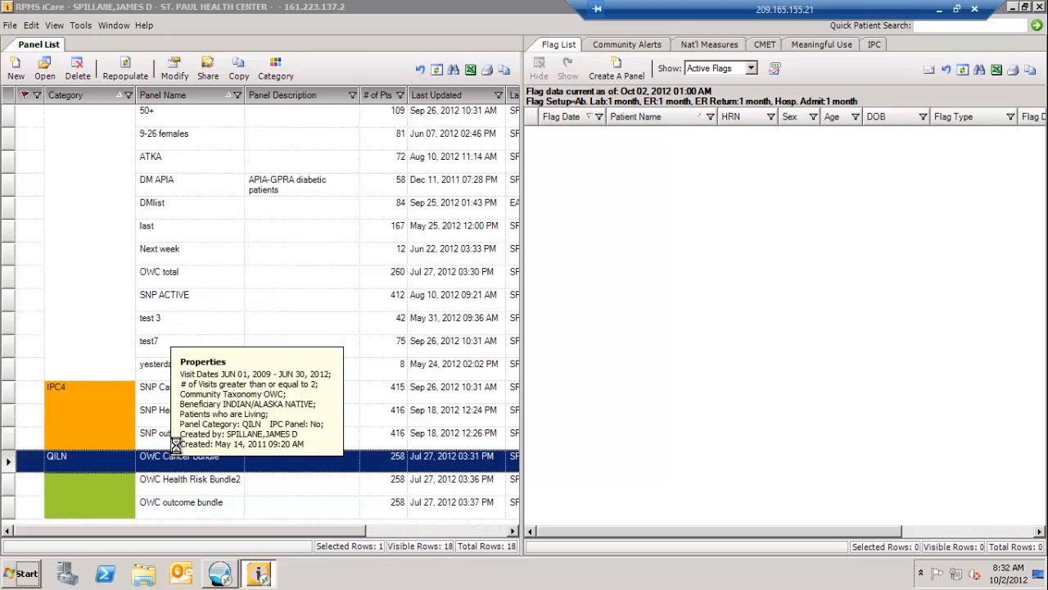
double_click(174, 460)
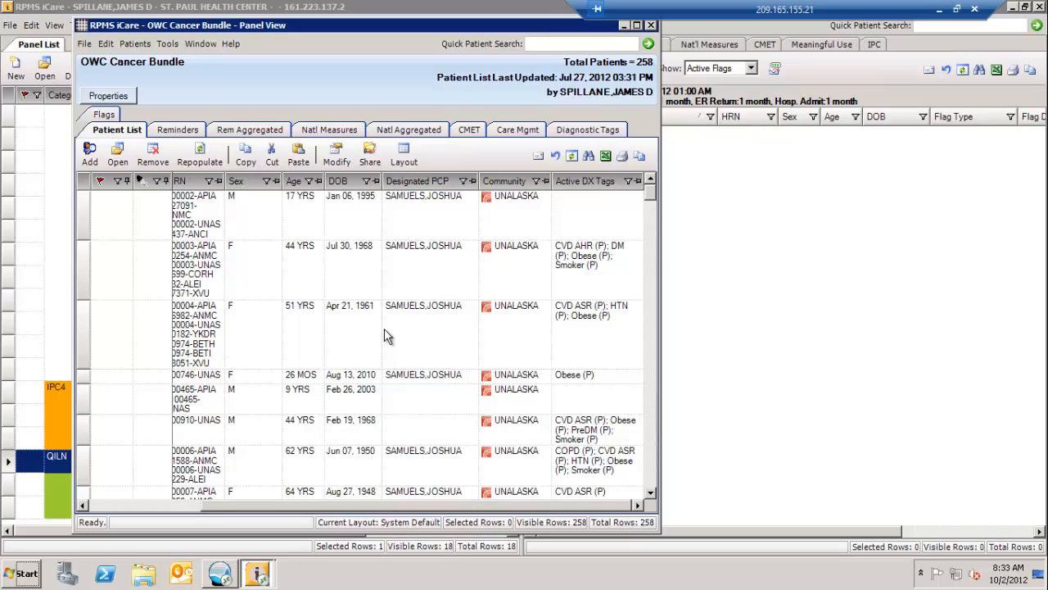
click(427, 181)
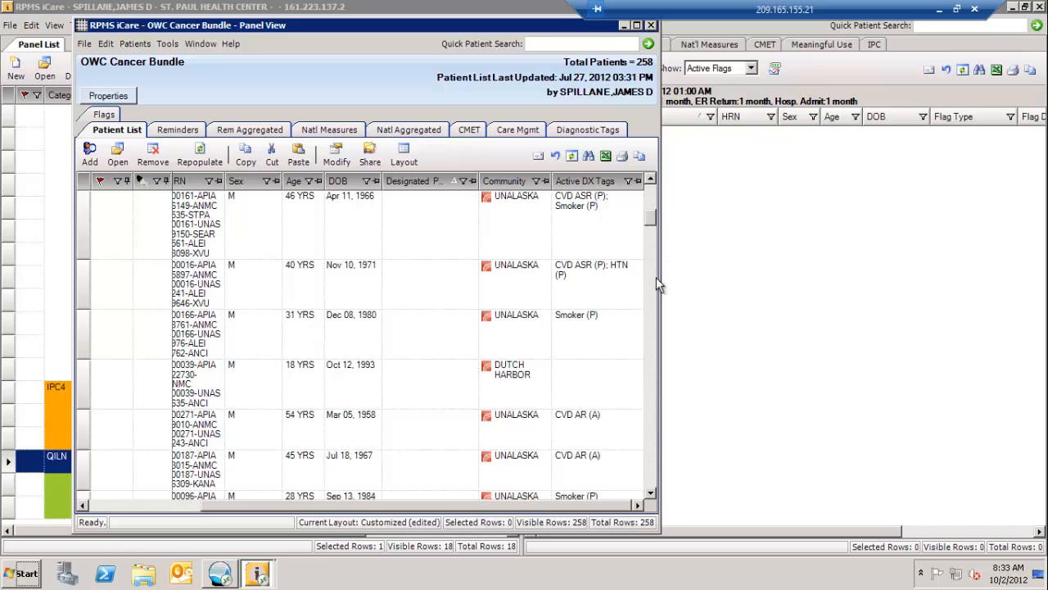
click(647, 424)
mouse_move(647, 418)
mouse_down()
mouse_move(649, 448)
mouse_move(650, 424)
mouse_up()
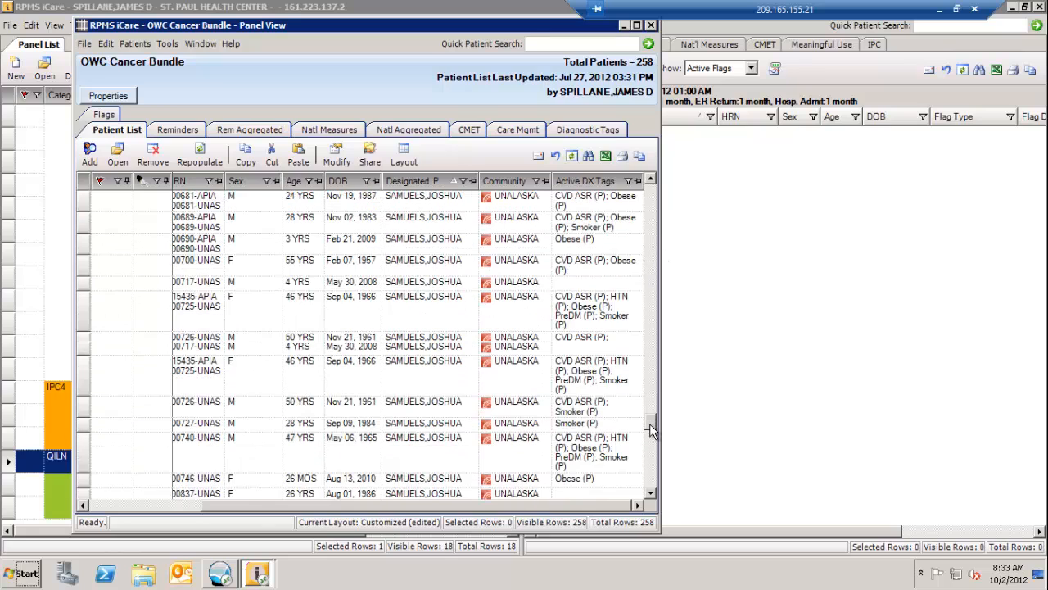
click(462, 181)
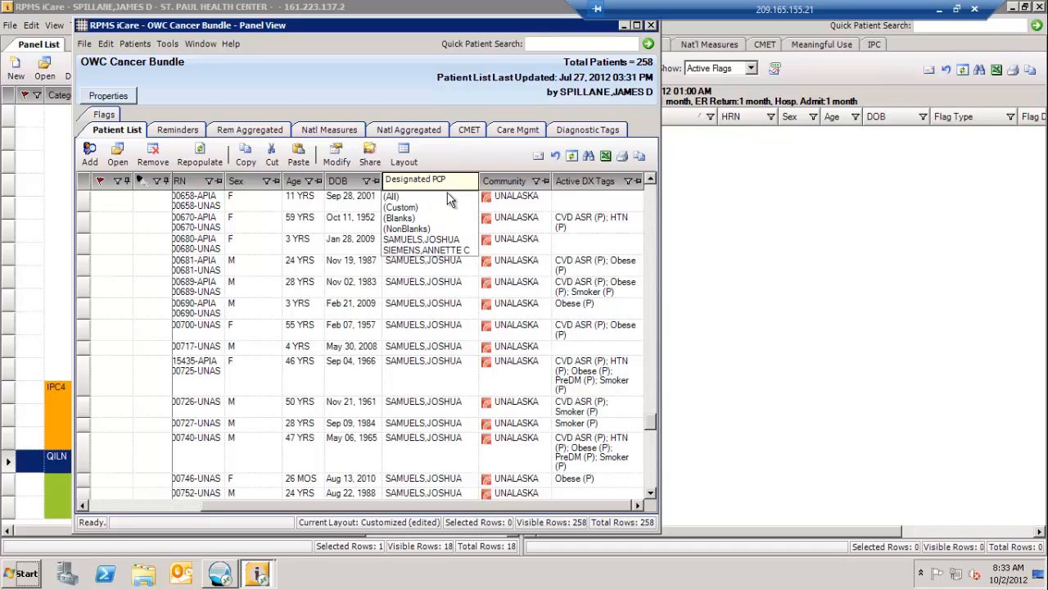
click(413, 239)
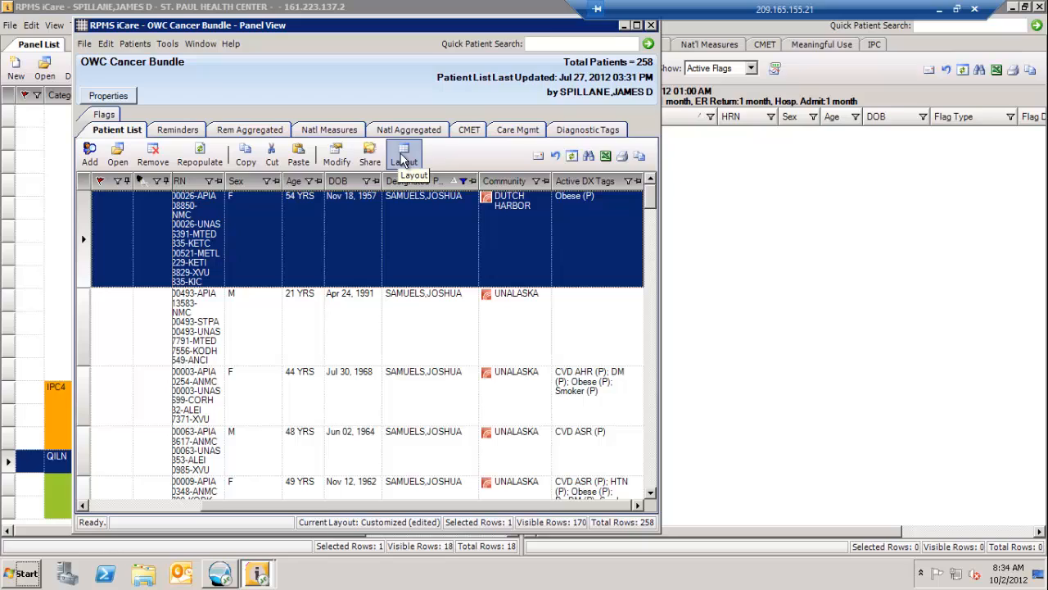
Maximize the panel's national measures aggregated view and locate the STI: HIV Screen: 13-64 (Dev) and STI: Prenatal HIV Screening measures.
click(415, 131)
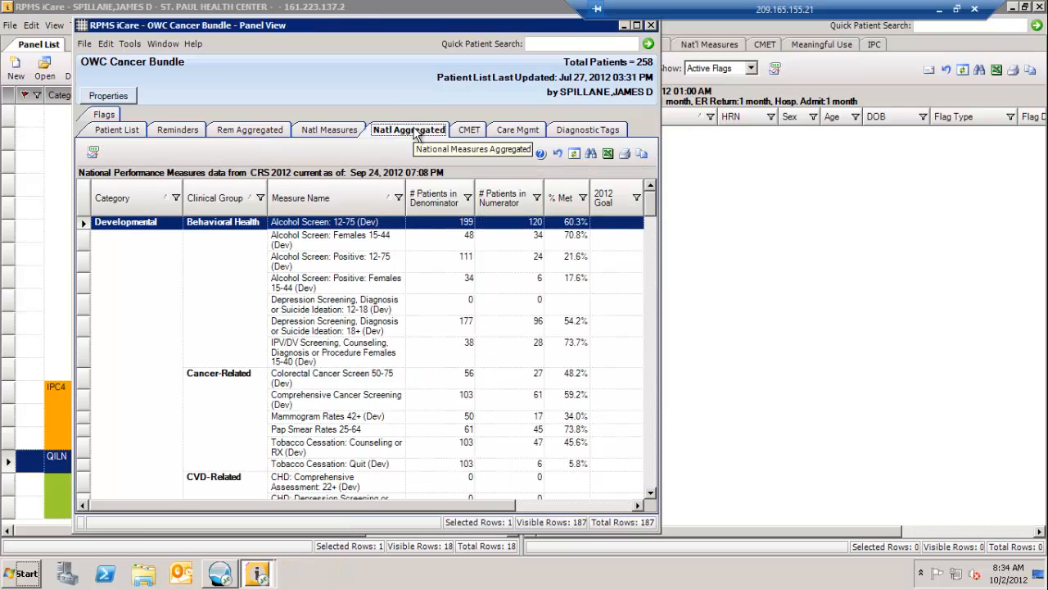
click(638, 26)
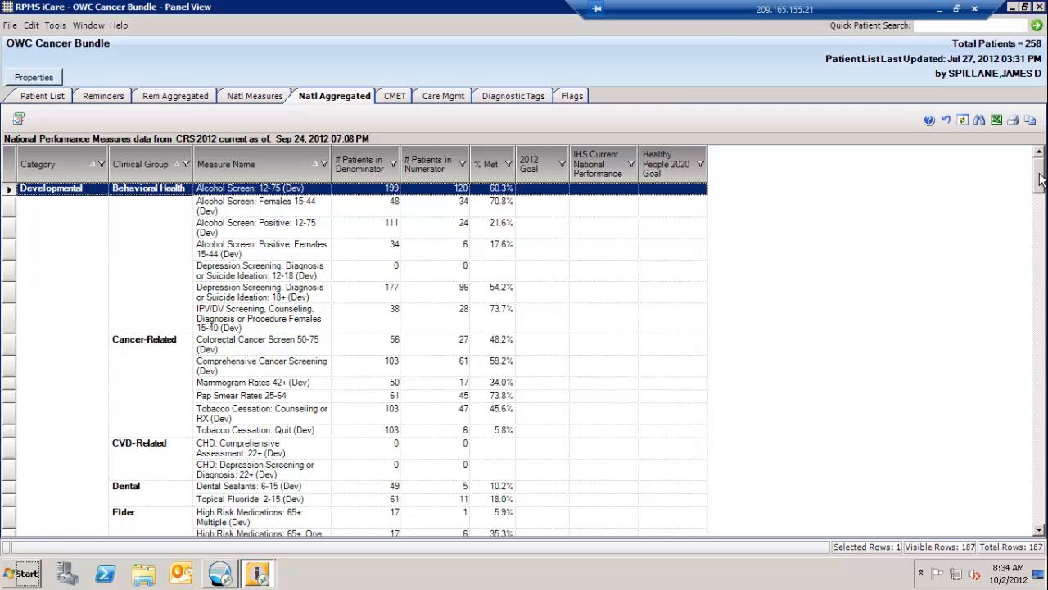
drag(1041, 181, 1045, 190)
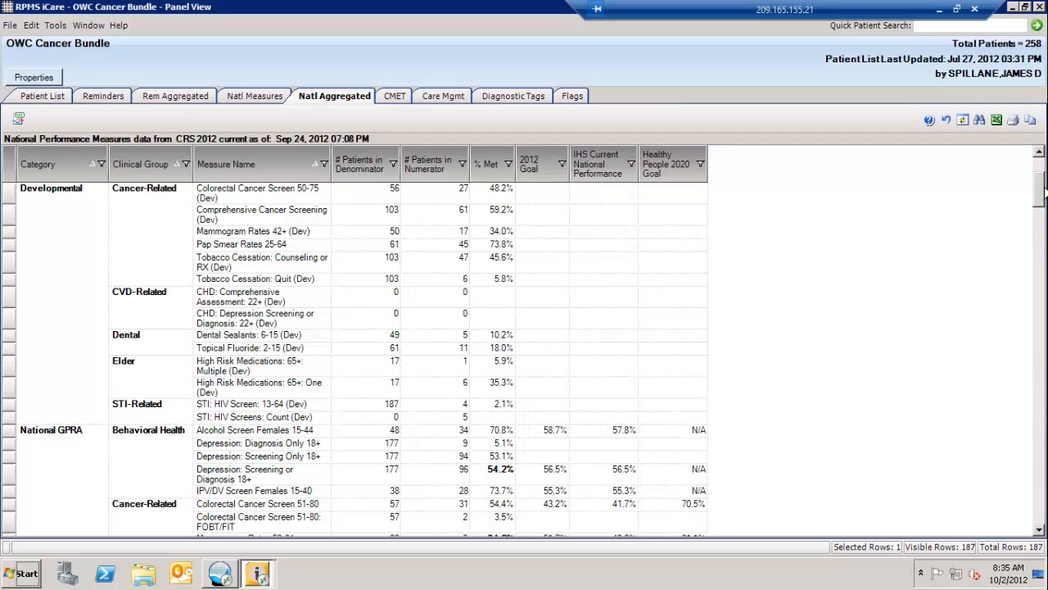
click(222, 408)
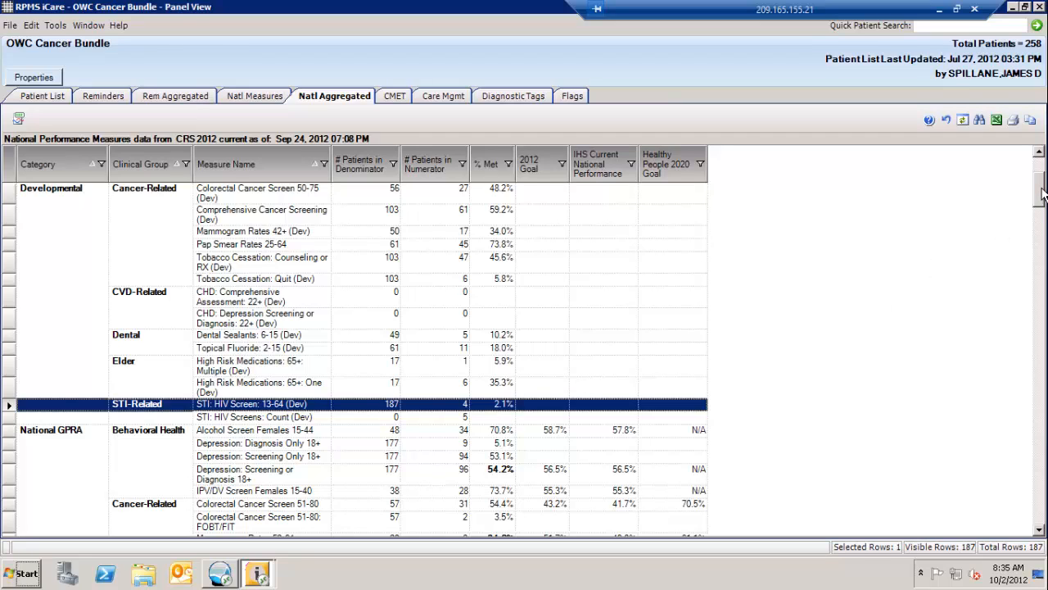
drag(1043, 193, 1040, 297)
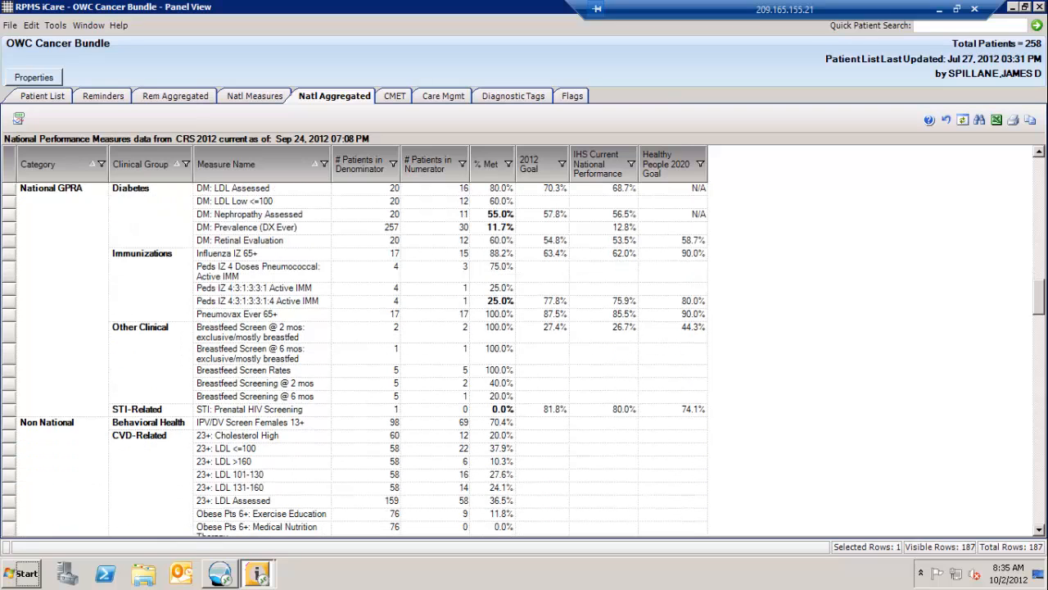
click(261, 409)
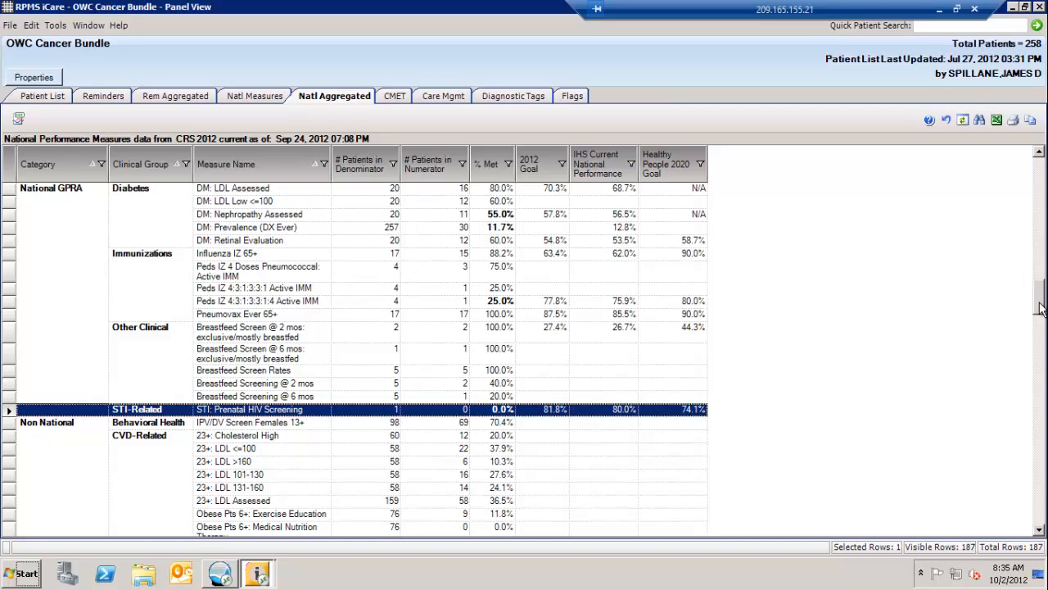
Locate STI: Chlamydia Testing Females 16-25 among the Other National measures and examine the remaining STI-related measures.
drag(1040, 306, 1043, 331)
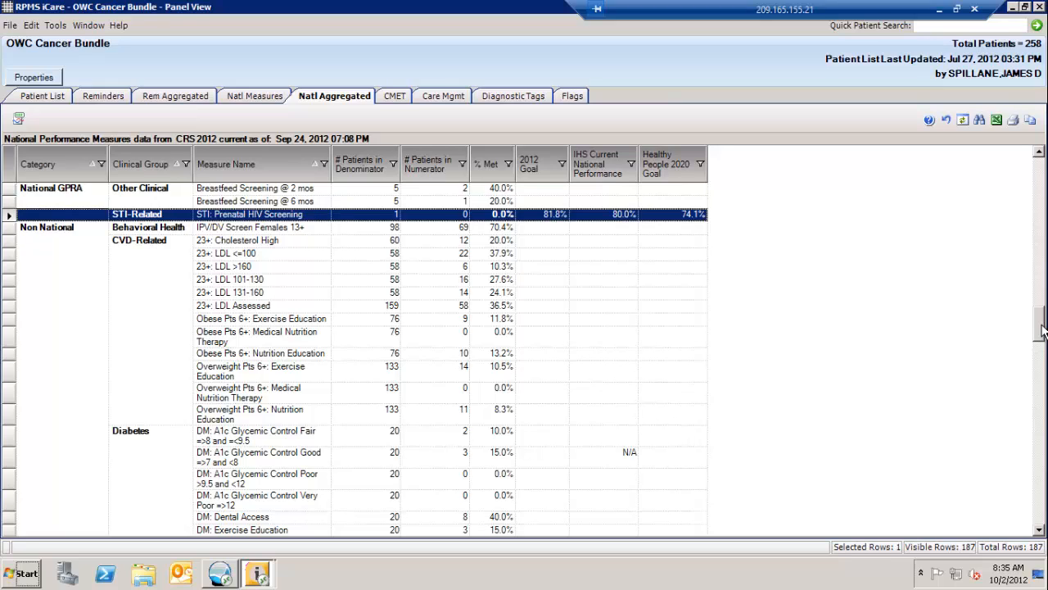
drag(1043, 331, 1043, 490)
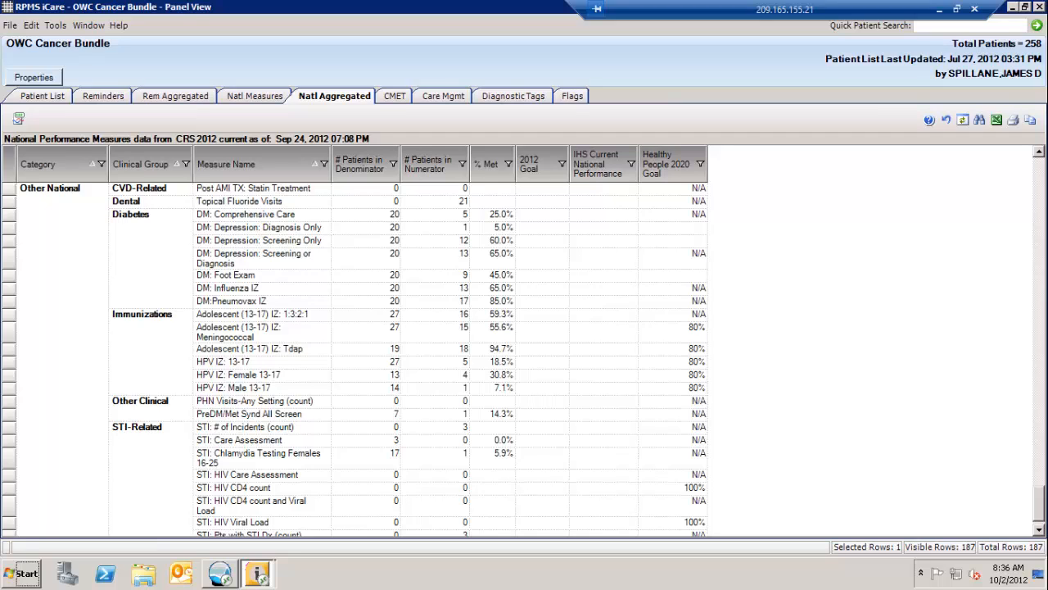
click(221, 460)
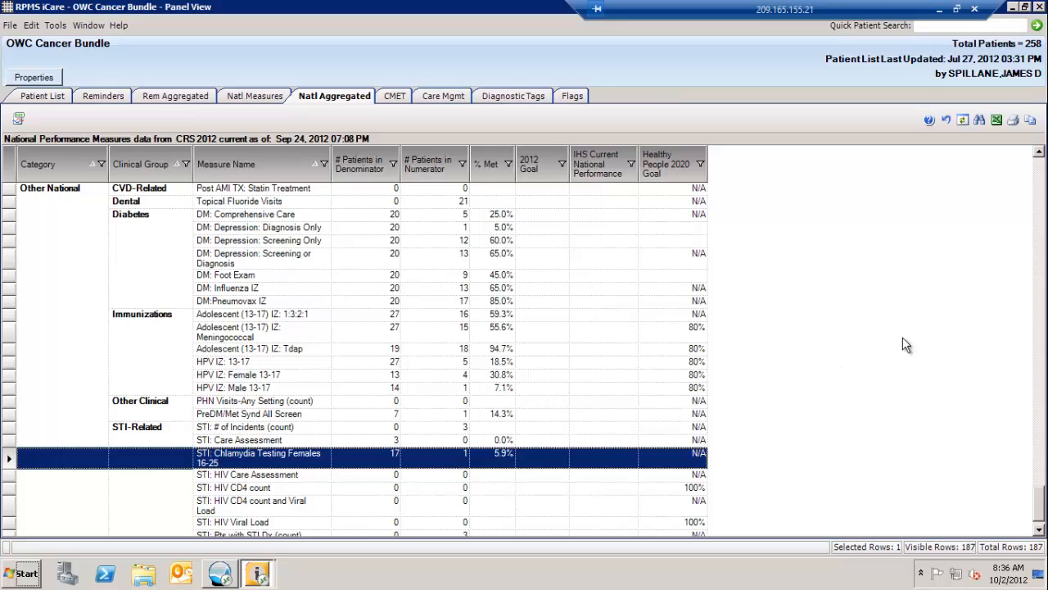
click(1039, 531)
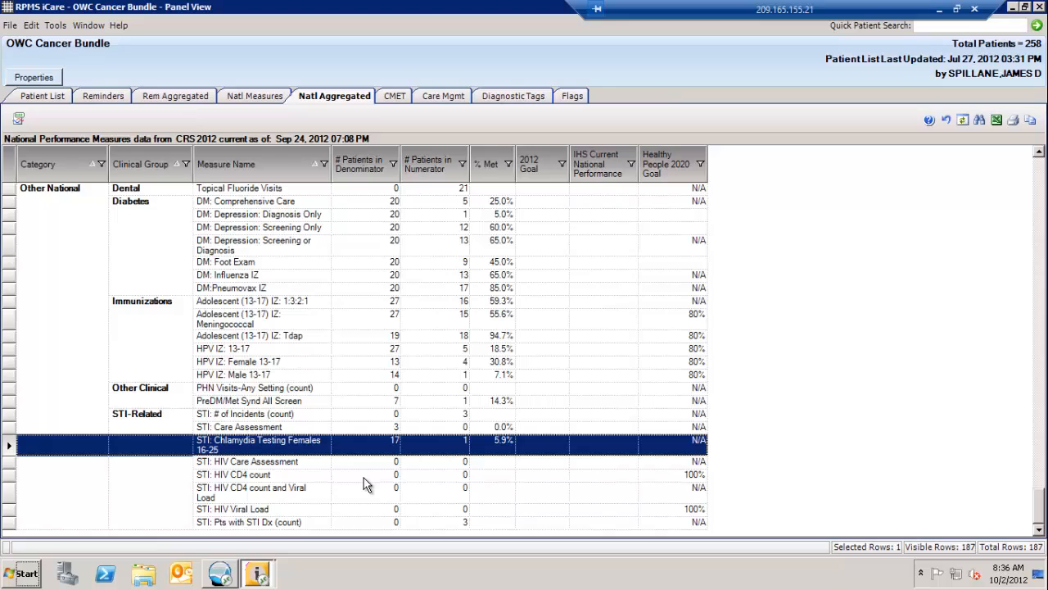
Try to export the aggregated national measures to Excel, decline the patient data export and return to the STI-related measures.
click(996, 119)
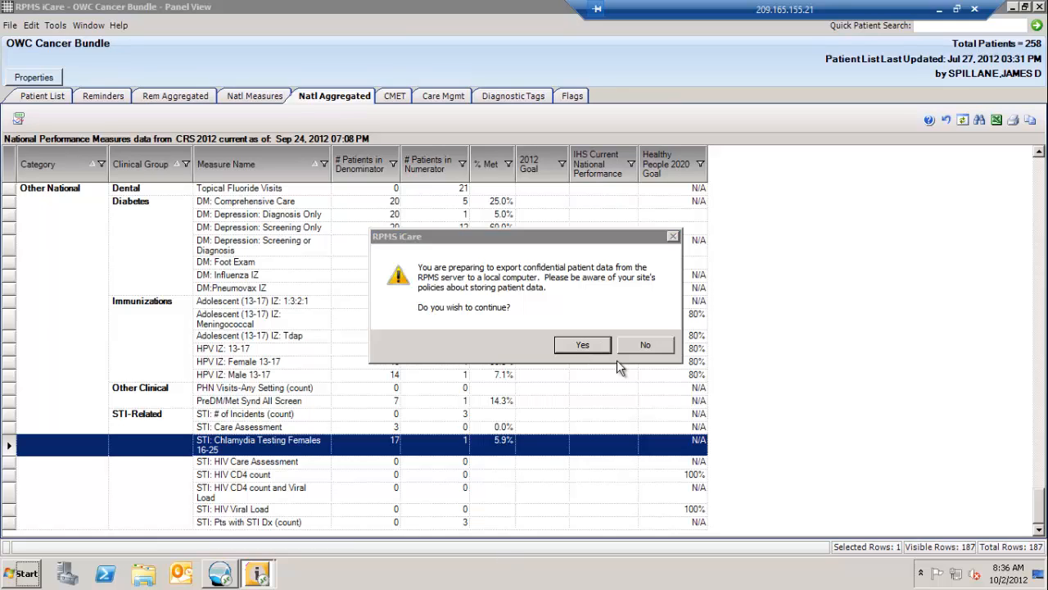
click(645, 345)
click(229, 246)
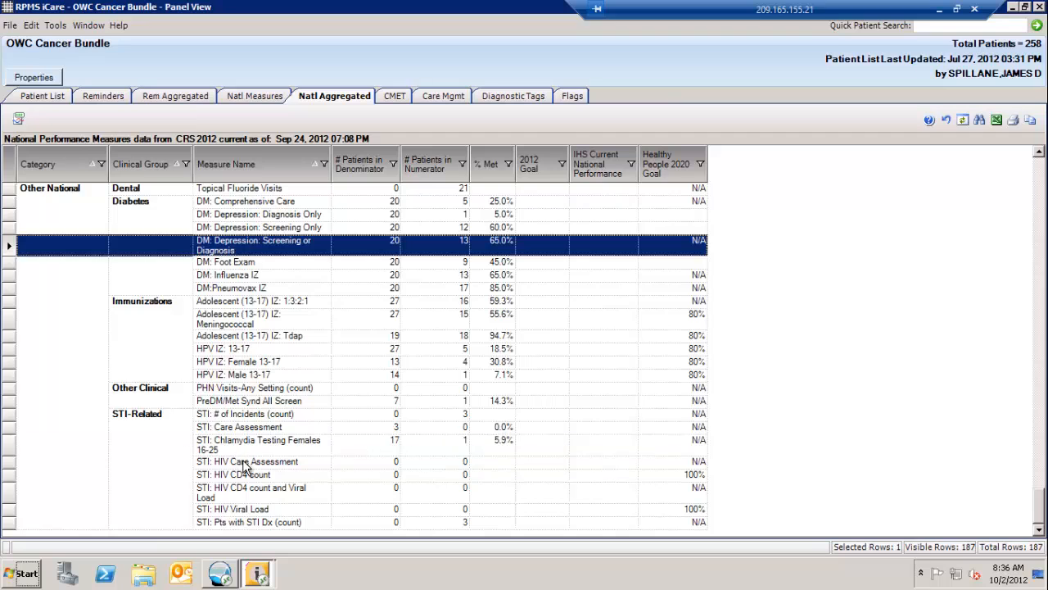
shift+click(272, 461)
shift+click(270, 445)
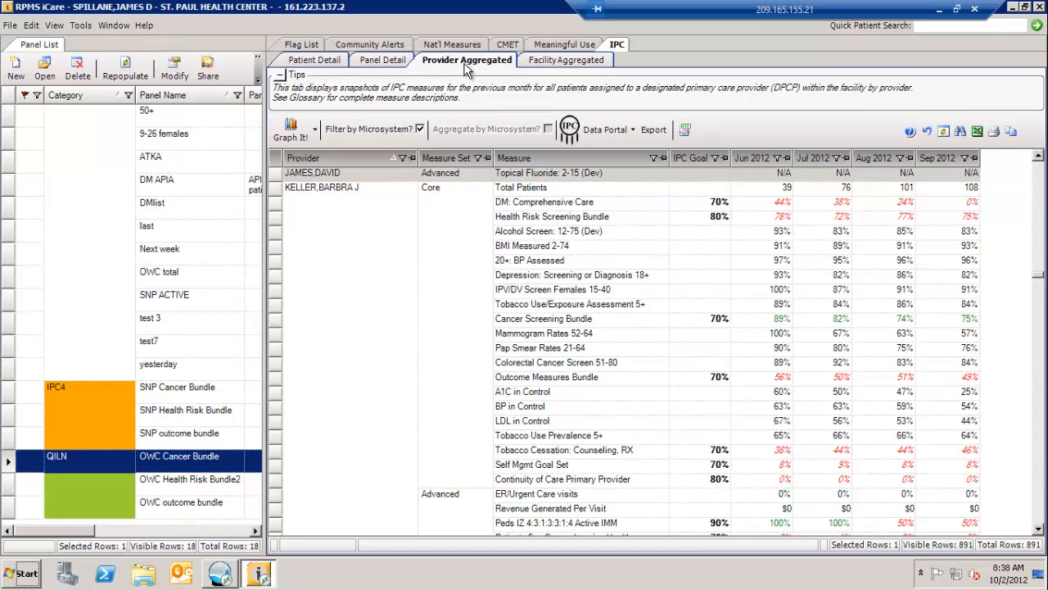
Examine the IPC provider-aggregated measures, highlighting one provider's rows from DM: Comprehensive Care through Patients 5+: Comprehensive Health Screening: Physical Activity.
click(1038, 156)
click(1038, 156)
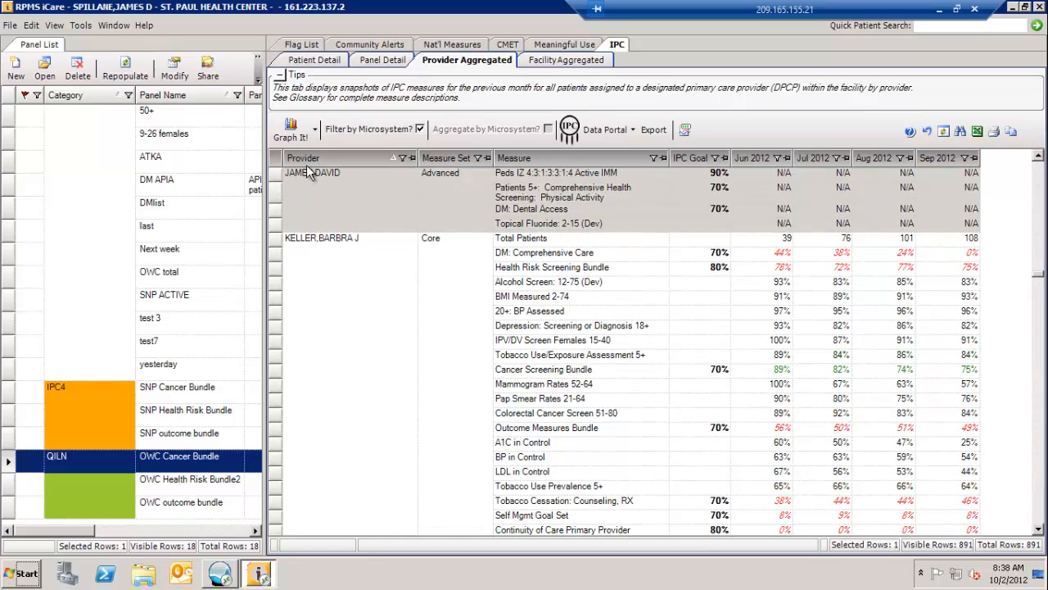
click(1039, 530)
click(1039, 530)
click(1039, 529)
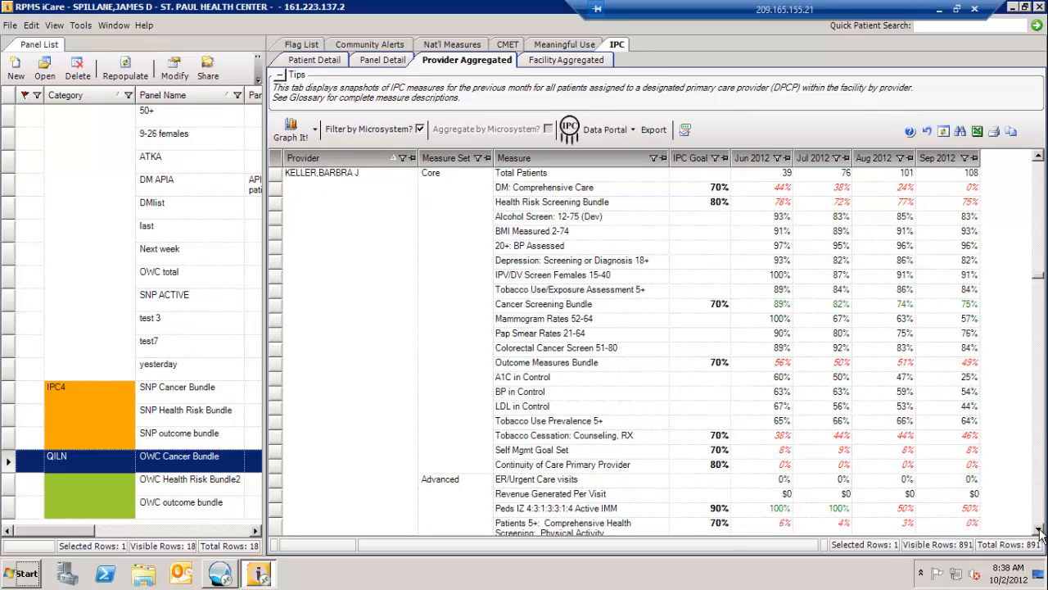
click(1038, 530)
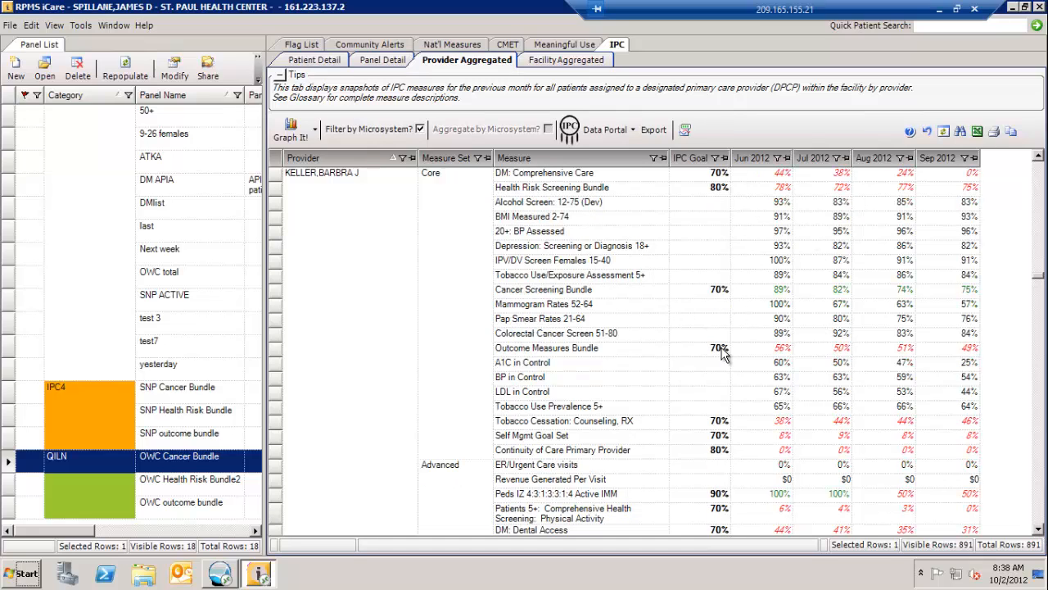
drag(386, 176, 1044, 536)
click(1039, 530)
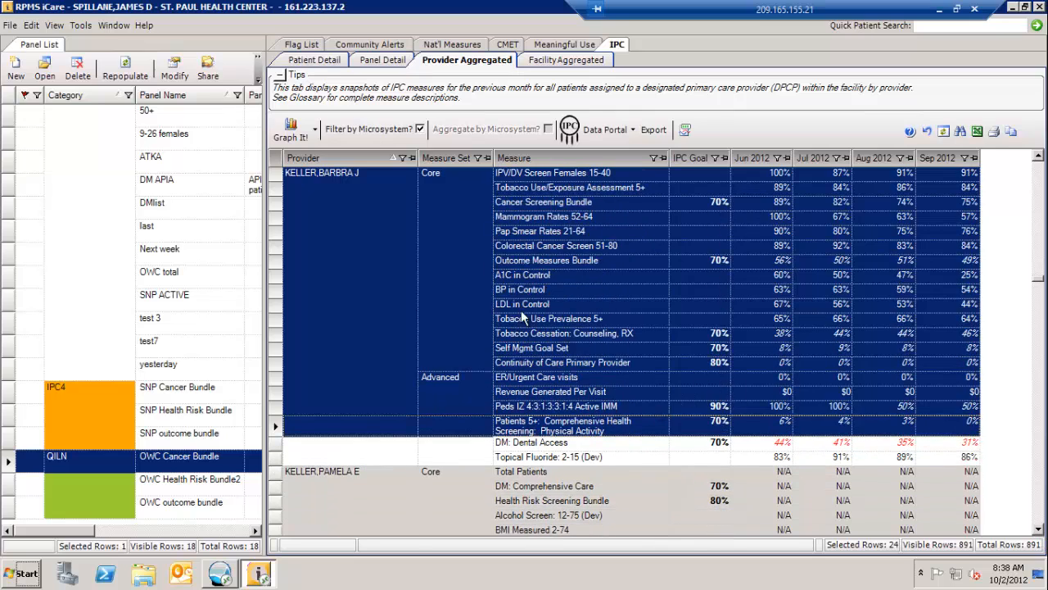
click(679, 406)
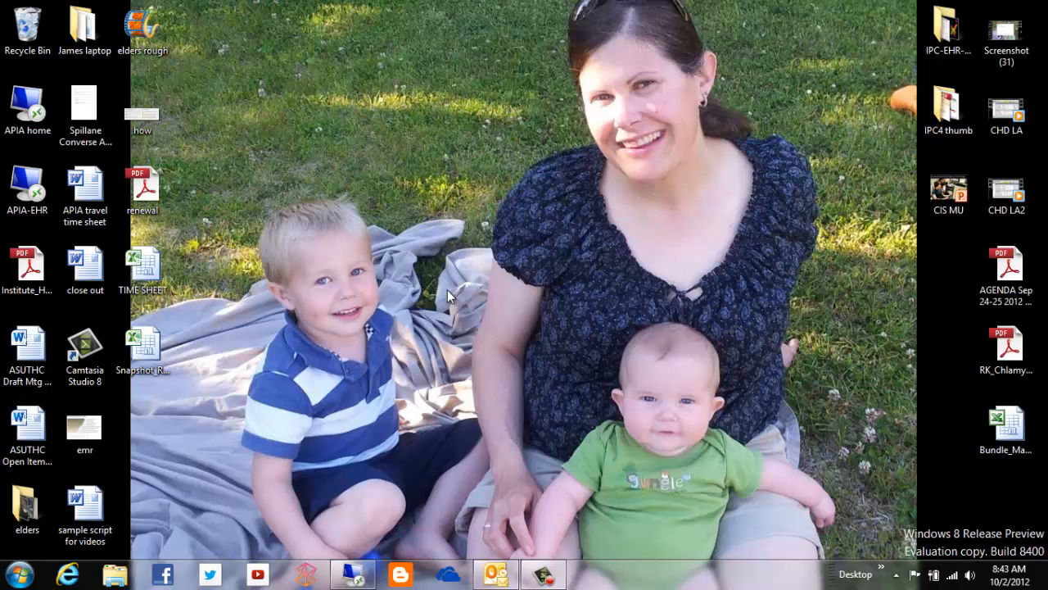
Switch to Microsoft Word and set the new blank document to landscape orientation with Narrow 0.5" margins.
click(19, 575)
click(68, 267)
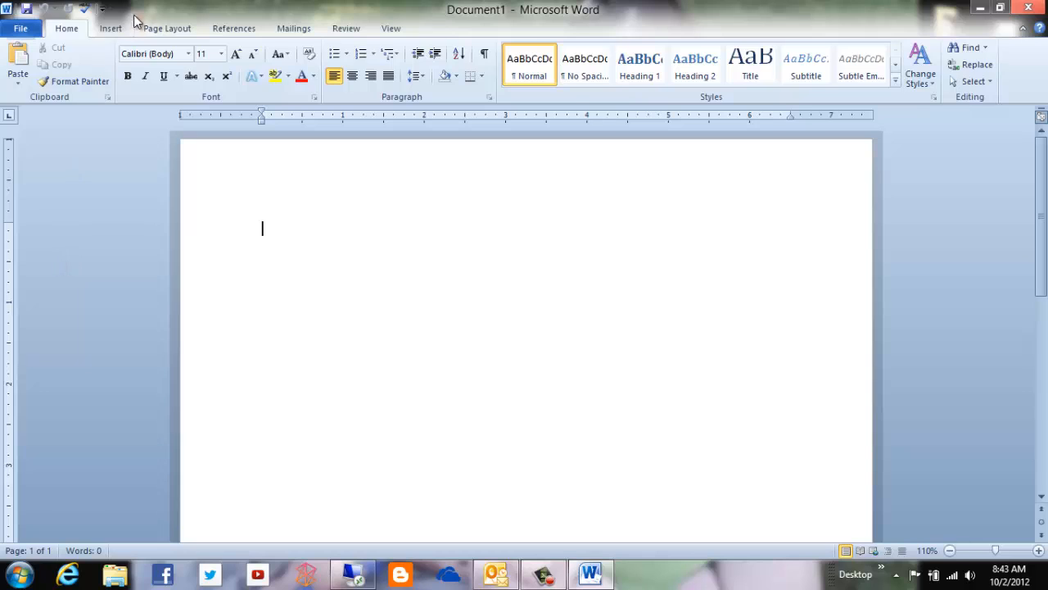
click(166, 29)
click(149, 75)
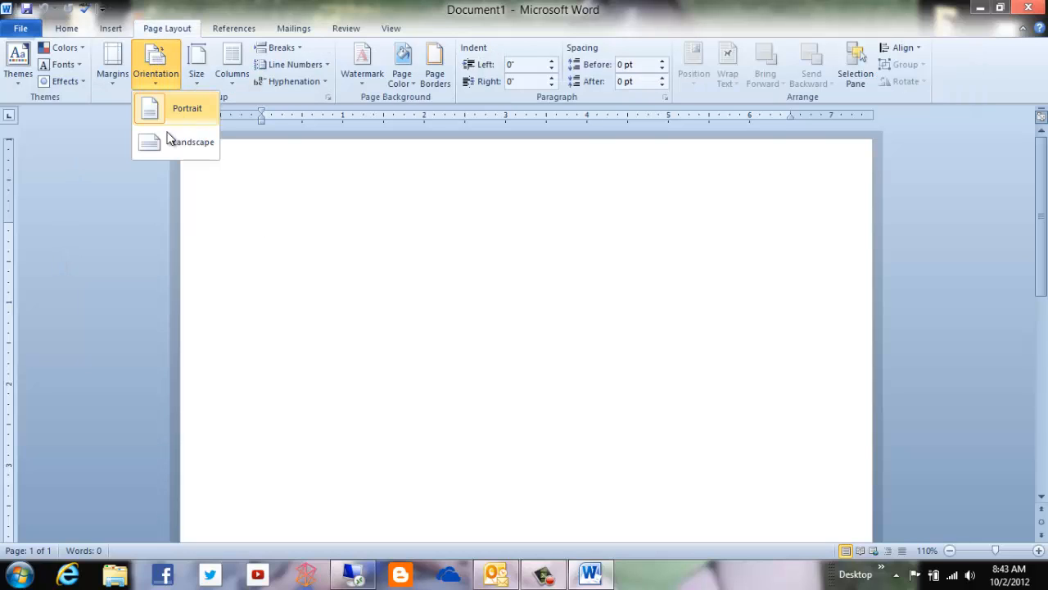
click(162, 141)
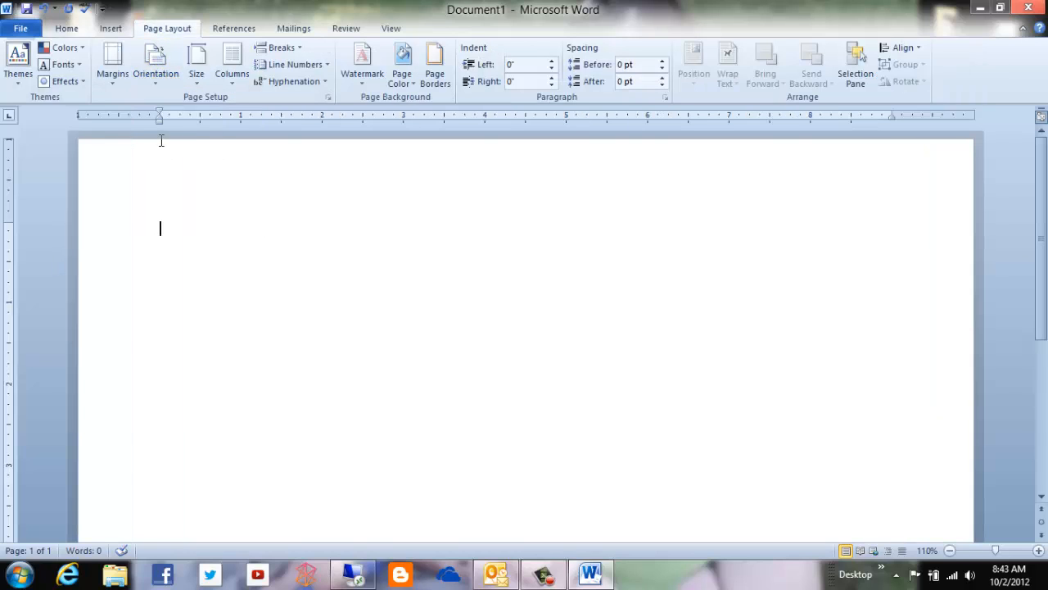
click(124, 72)
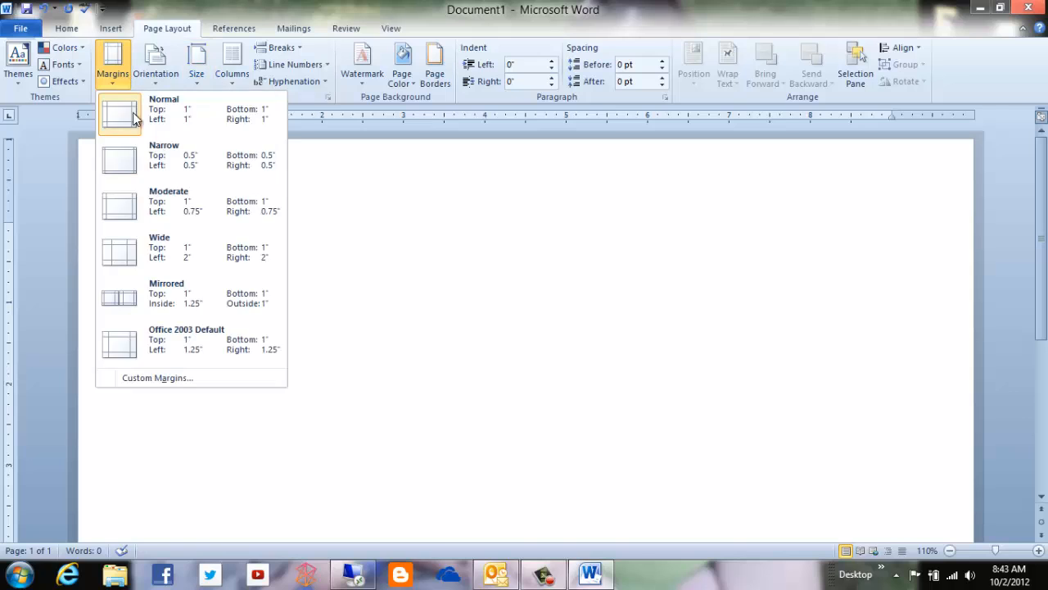
click(113, 162)
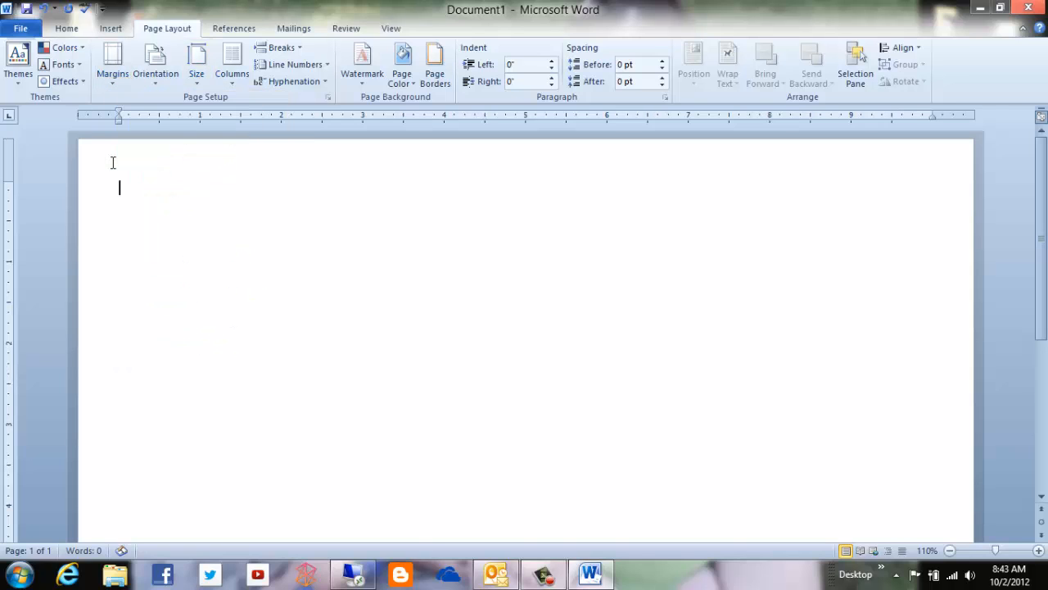
Insert a basic line chart into the blank document.
click(111, 29)
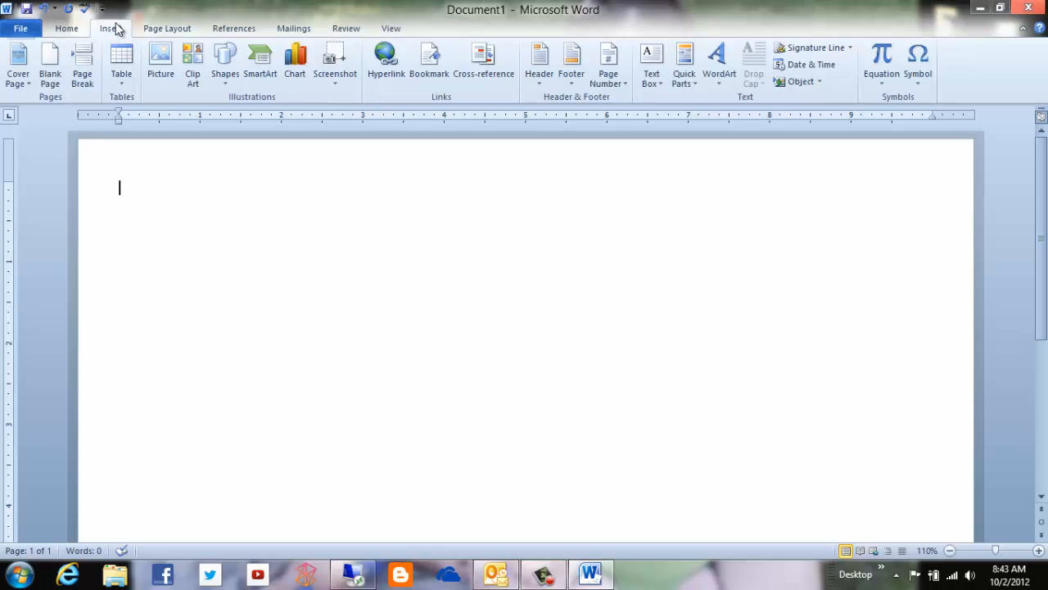
click(293, 59)
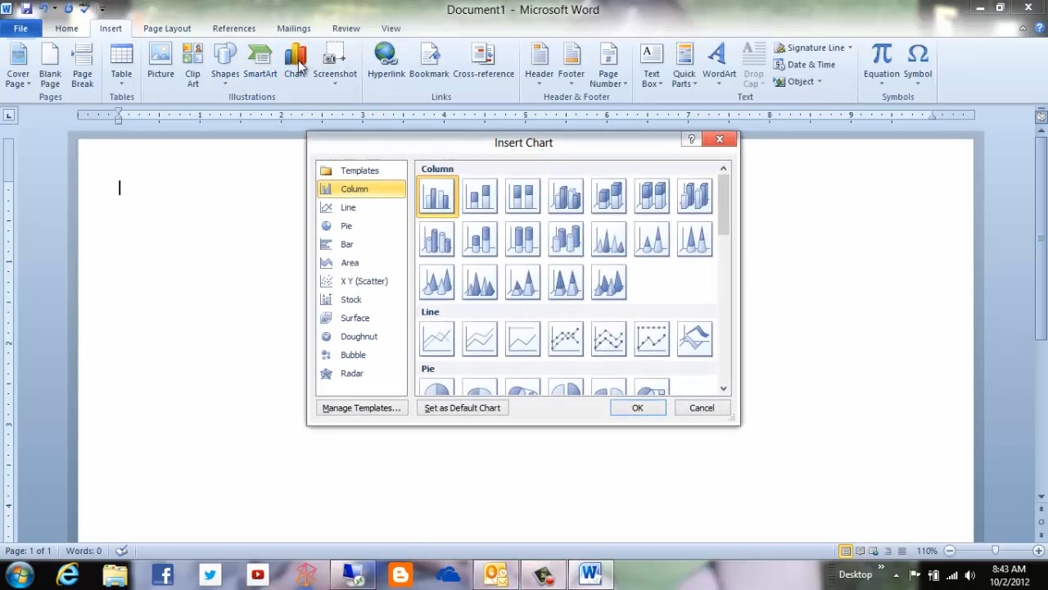
click(439, 337)
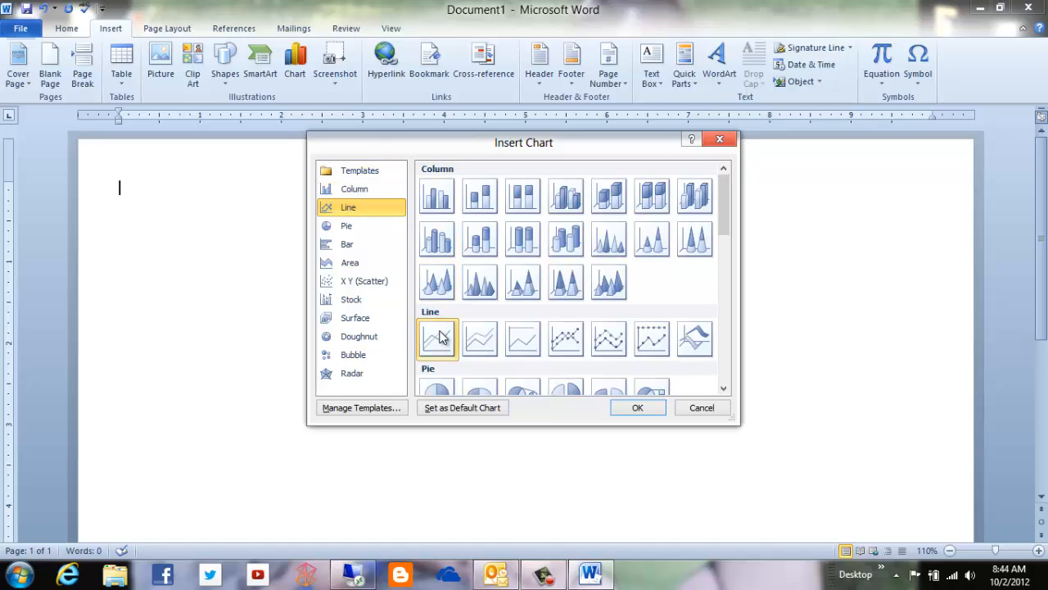
click(638, 408)
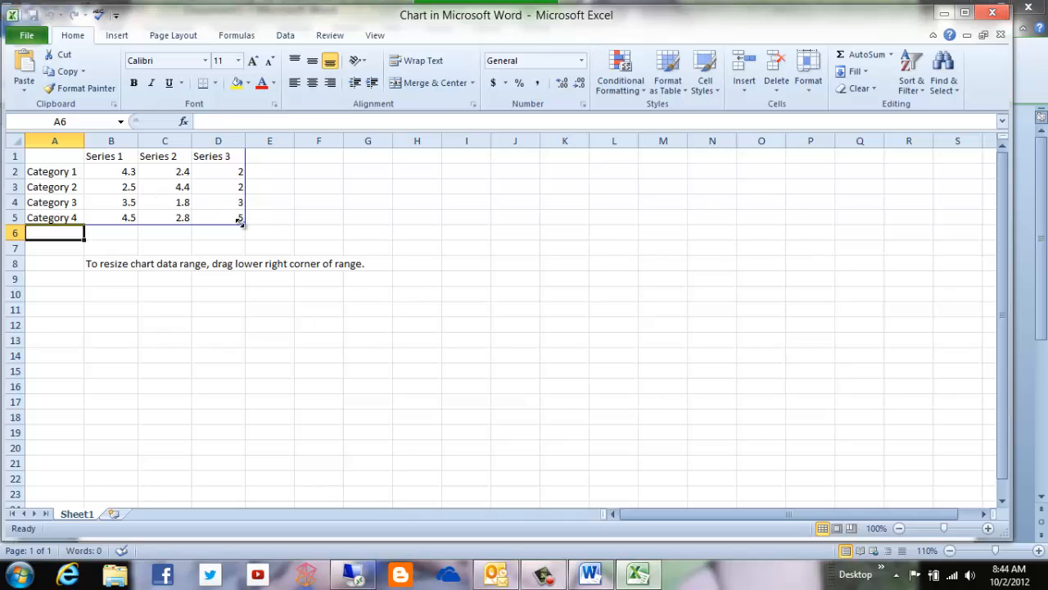
Shrink the chart data range to the first series column and rename that series HIV Screen.
drag(239, 221, 152, 214)
click(109, 159)
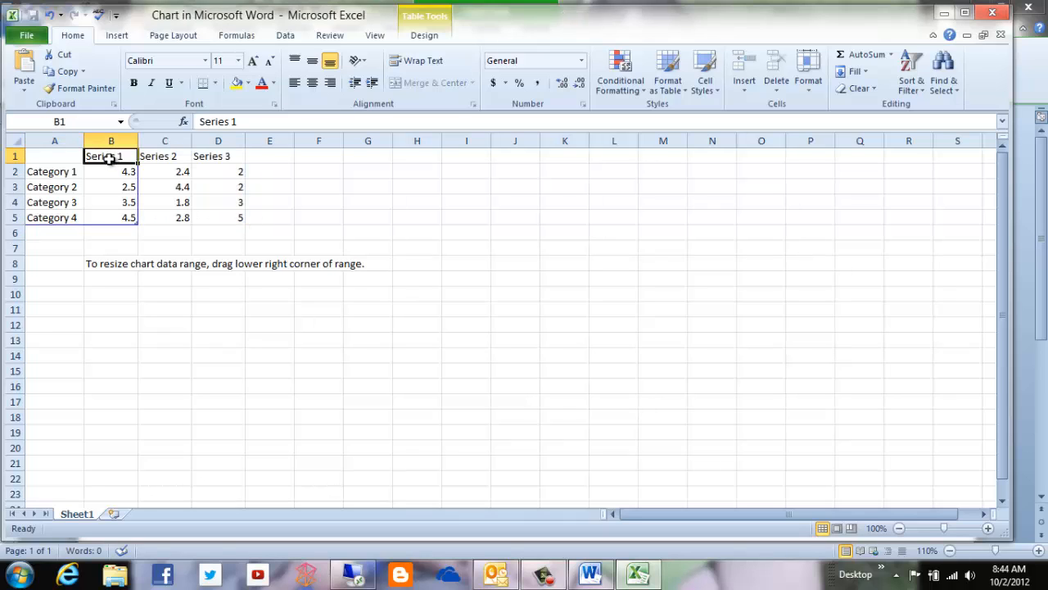
text(HI)
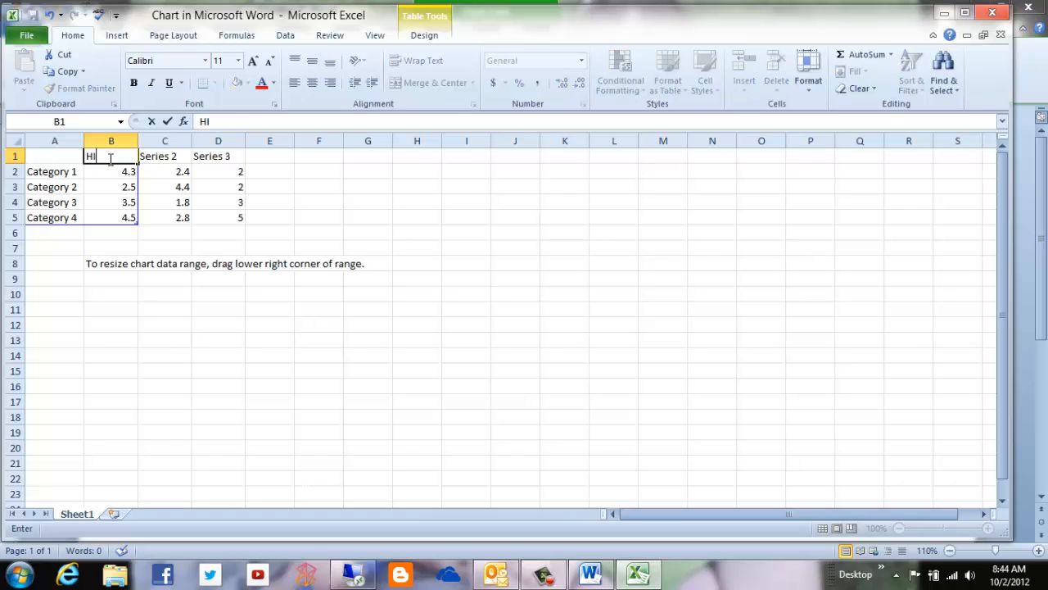
text(V Screen)
Replace the category labels with the months SEP, OCT, NOV, DEC, JAN and FEB, extending the chart data range to row 7.
click(55, 170)
drag(54, 171, 44, 221)
key(Delete)
click(56, 172)
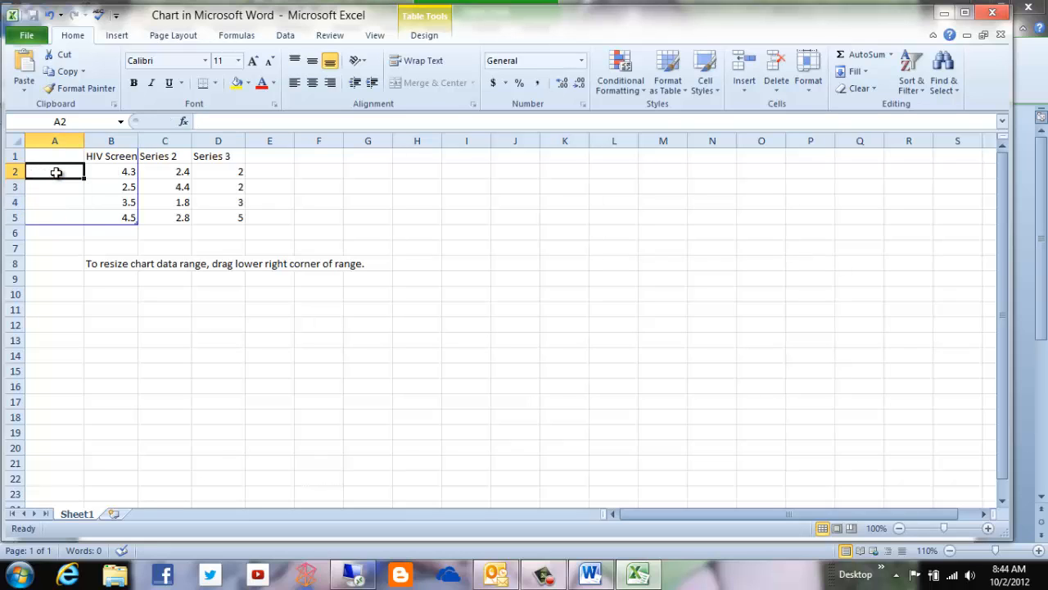
text(SEP)
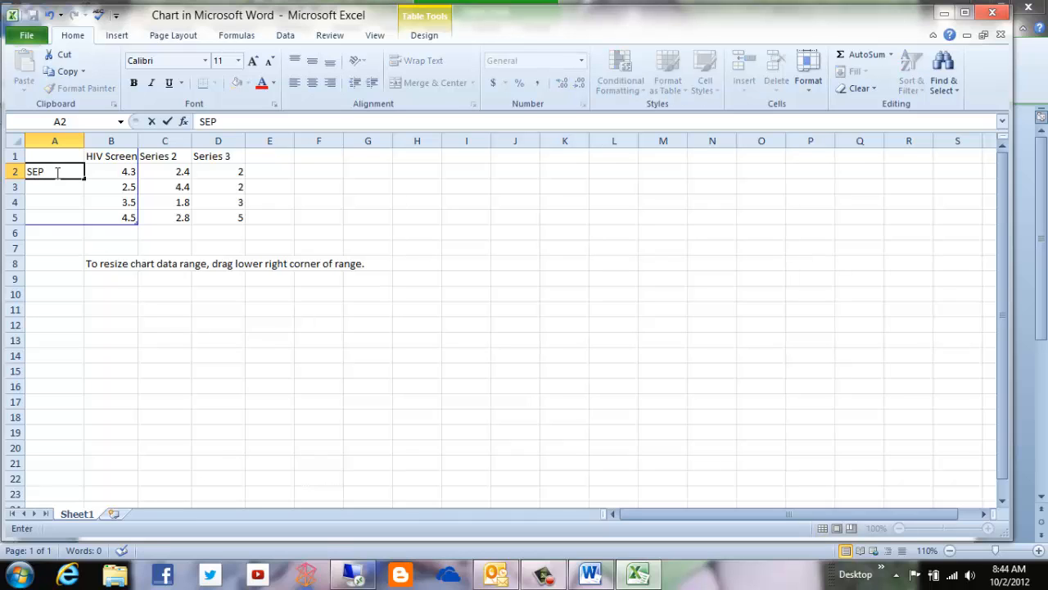
click(53, 189)
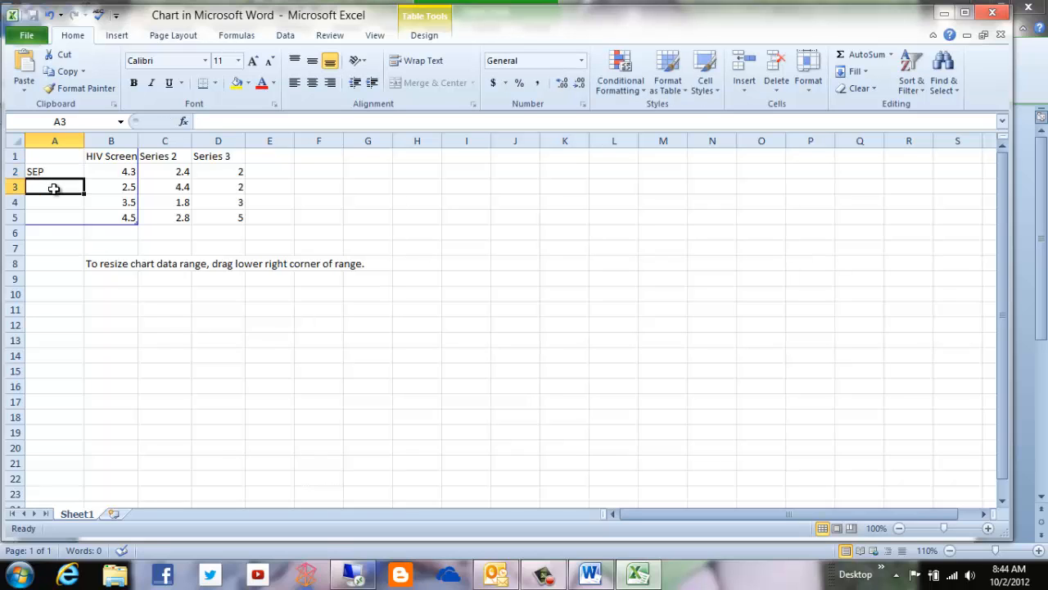
text(OCT)
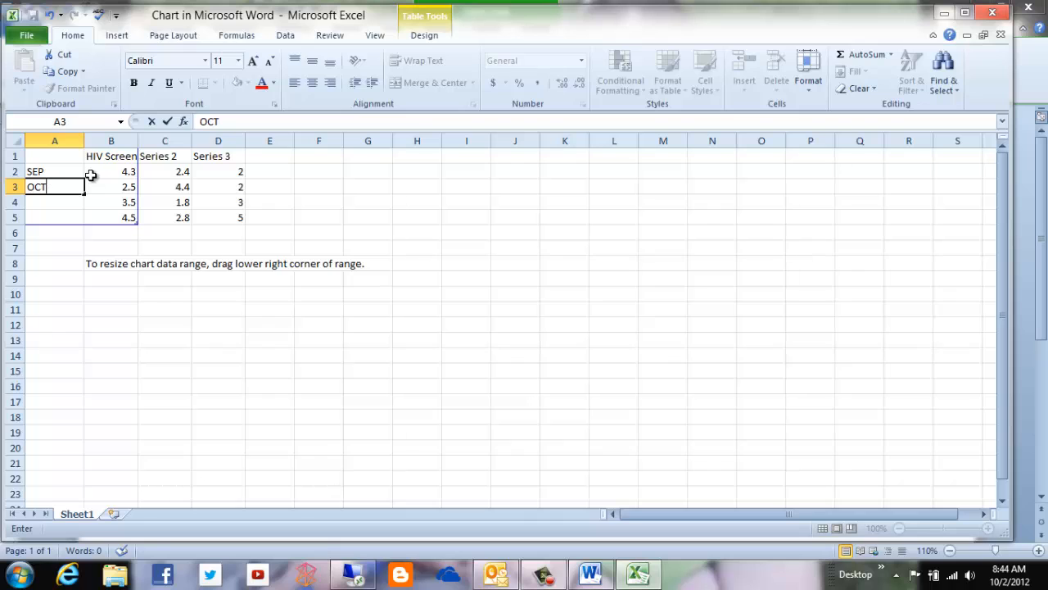
drag(76, 173, 136, 254)
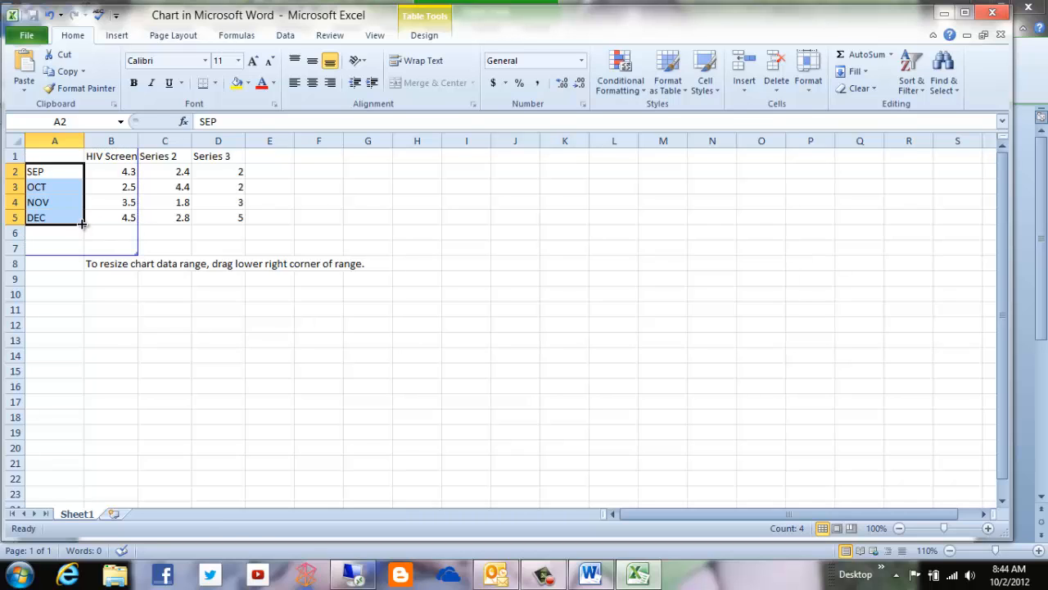
drag(83, 225, 82, 250)
Enter the HIV Screen values 1.9 for SEP, 2.3 for OCT and 4.8 for NOV.
click(124, 172)
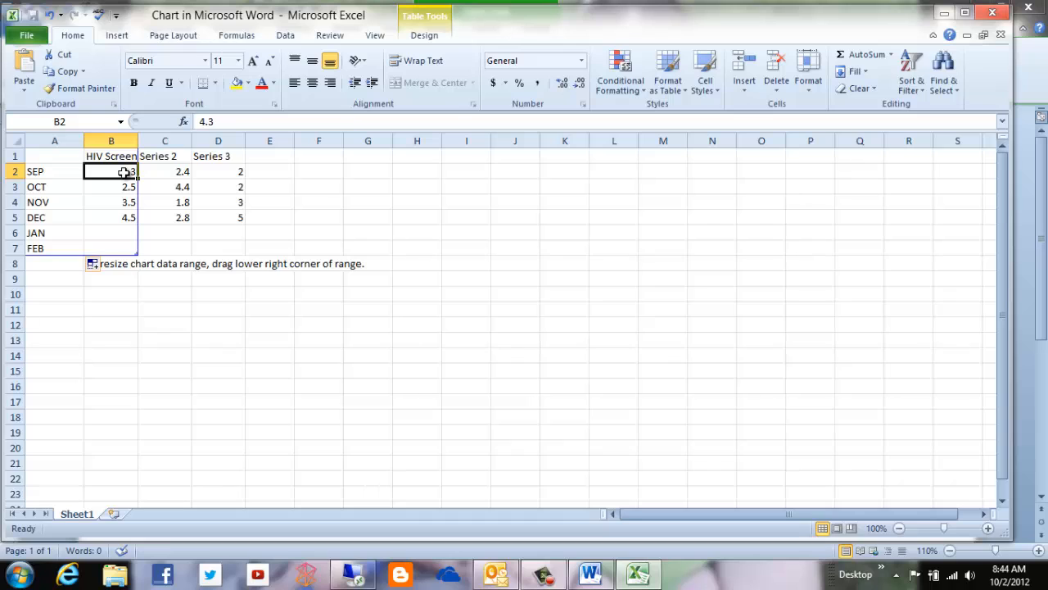
text(1.)
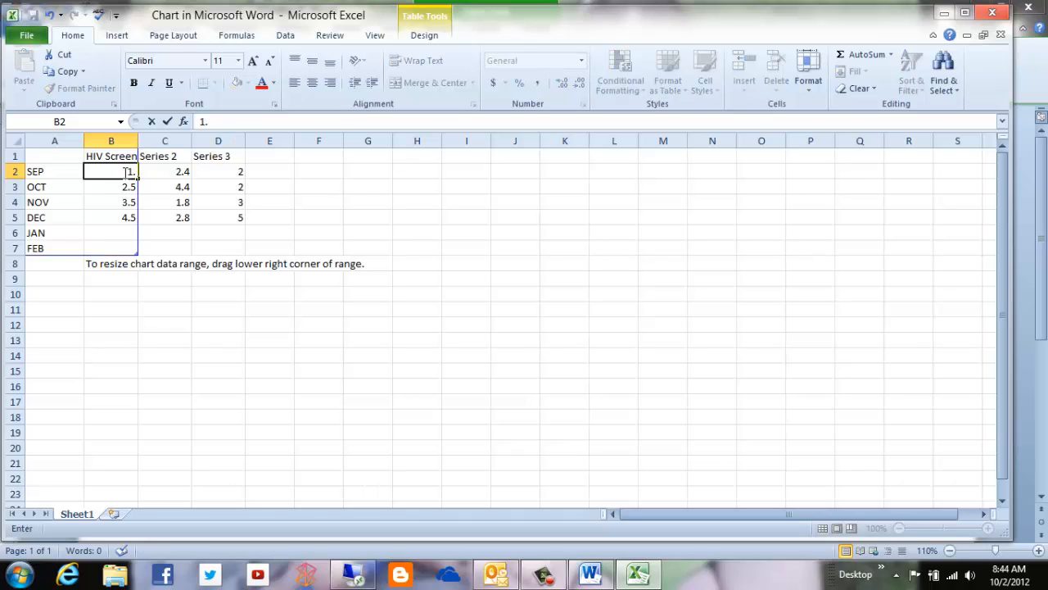
text(9)
click(117, 184)
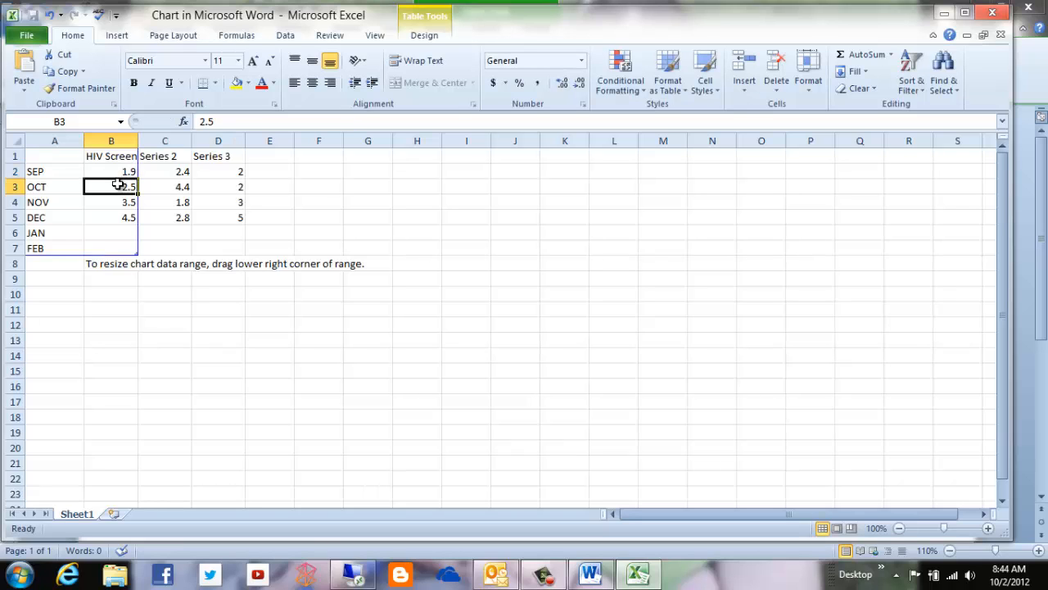
text(2.3)
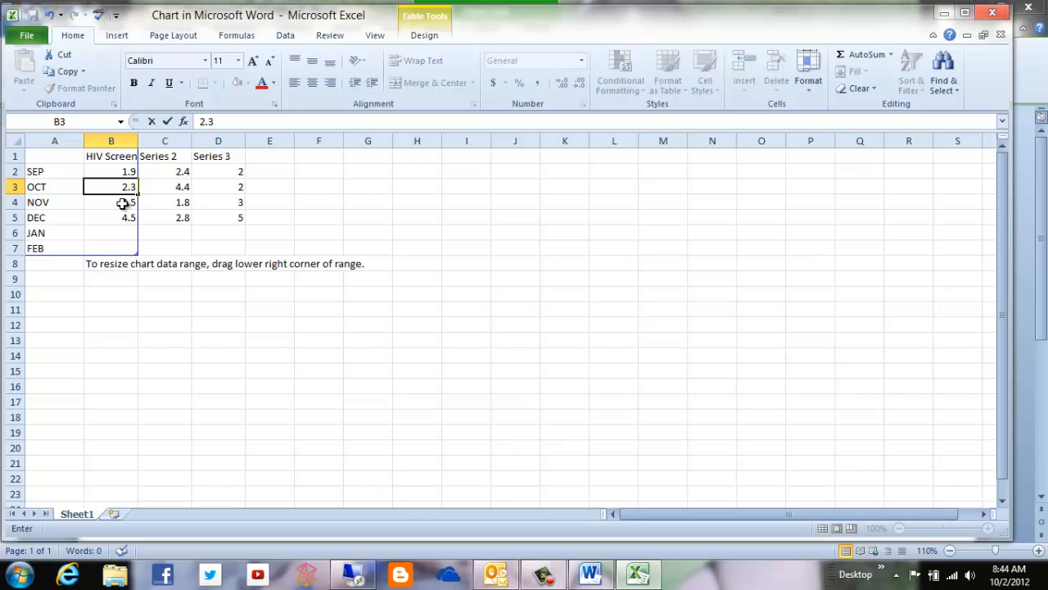
click(123, 204)
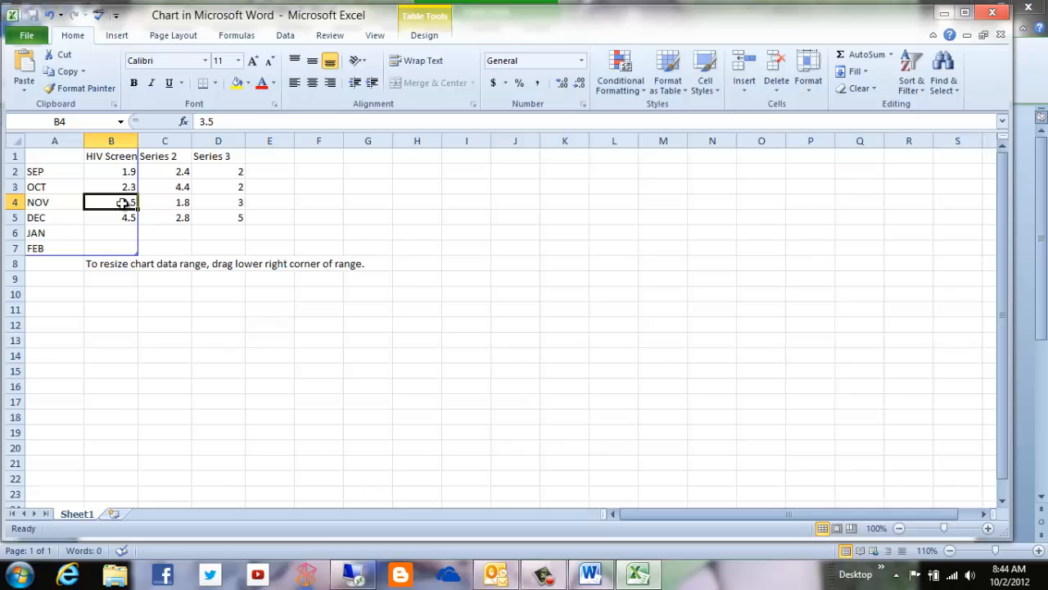
text(.48)
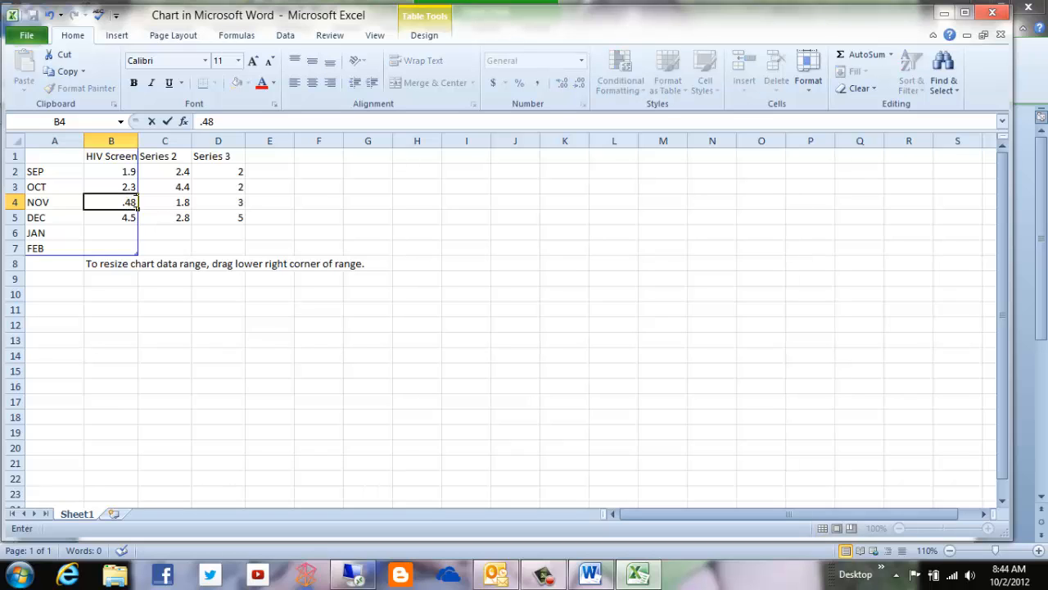
drag(136, 204, 120, 202)
text(.)
key(BackSpace)
text(4.8)
Enter the HIV Screen values 6.9 for DEC, 14 for JAN and 21 for FEB.
click(113, 217)
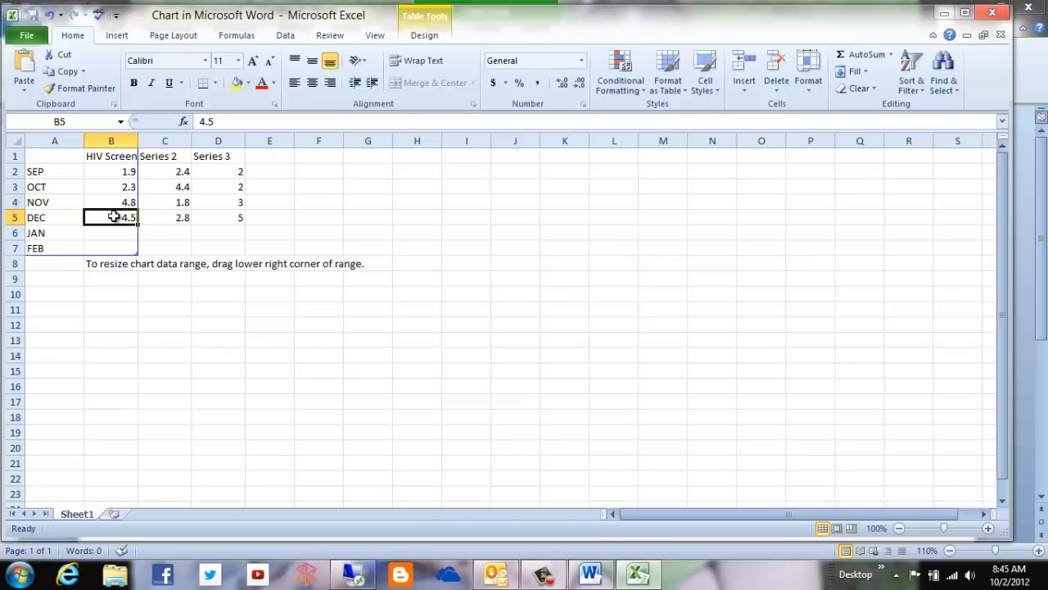
text(6.9)
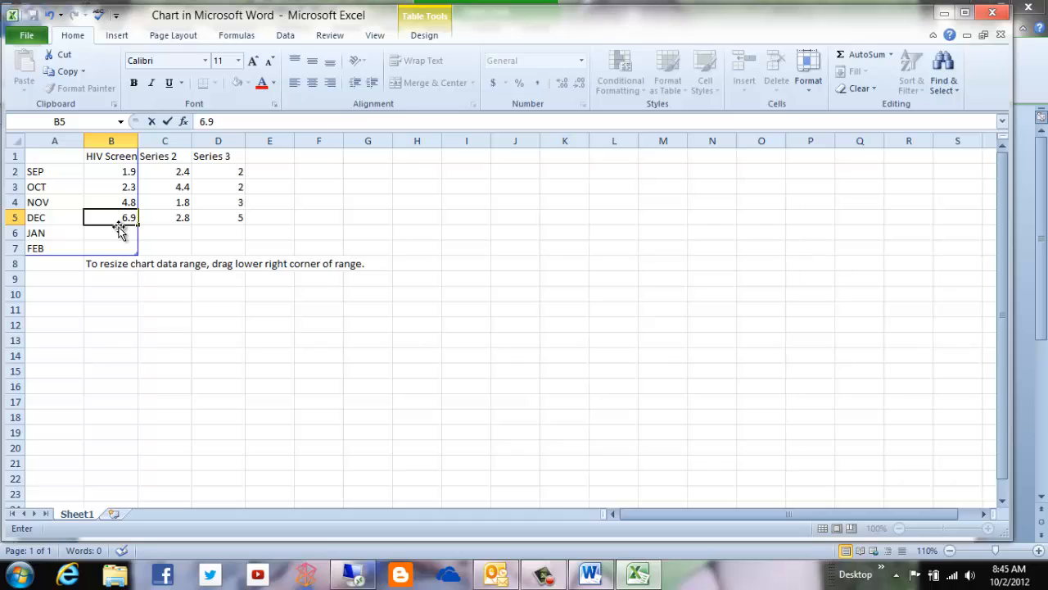
click(120, 231)
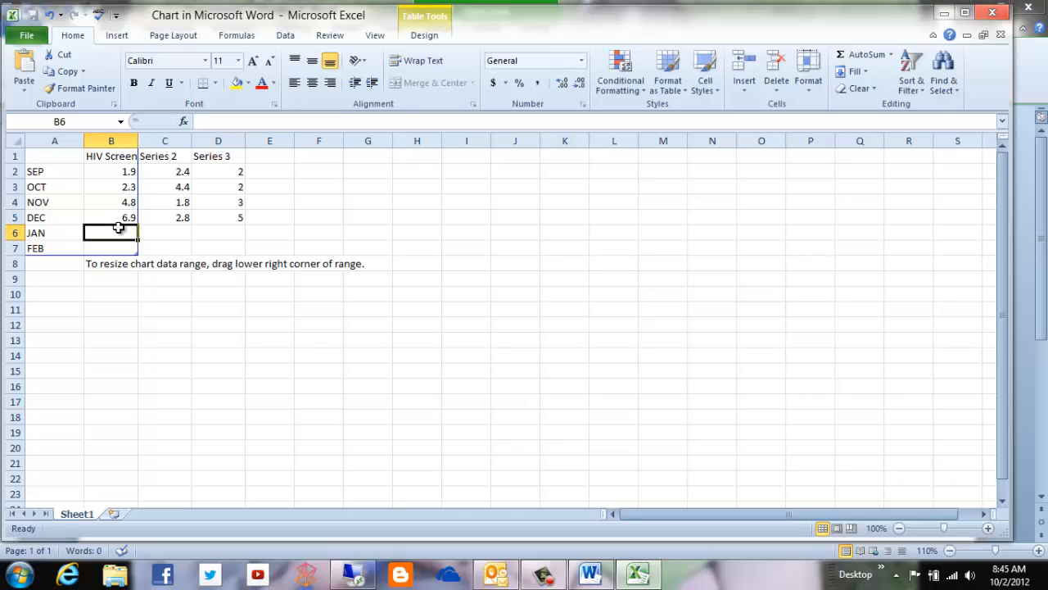
text(1)
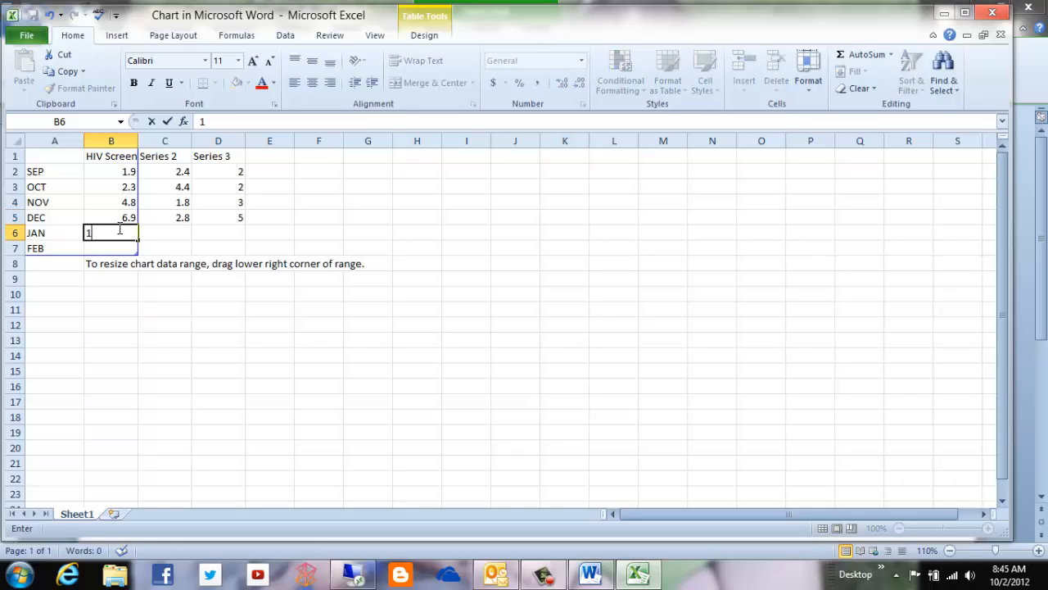
text(4)
click(123, 247)
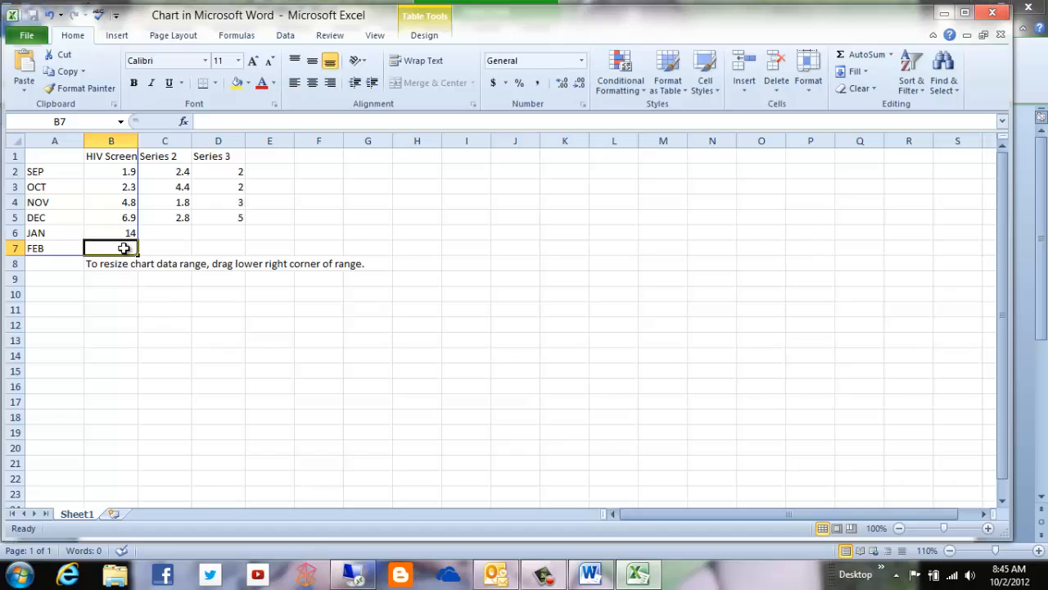
text(21)
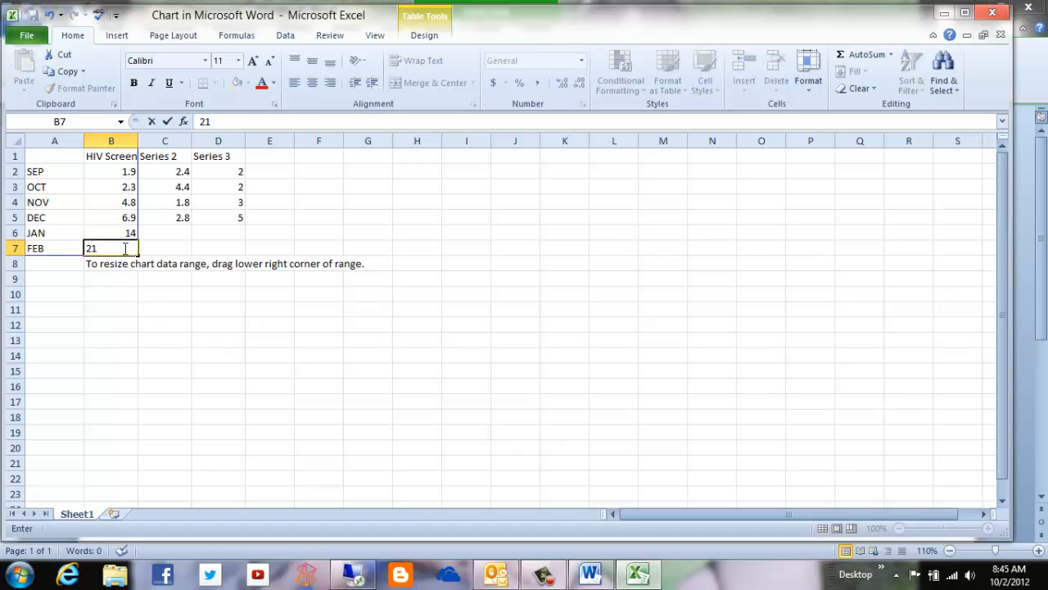
click(185, 245)
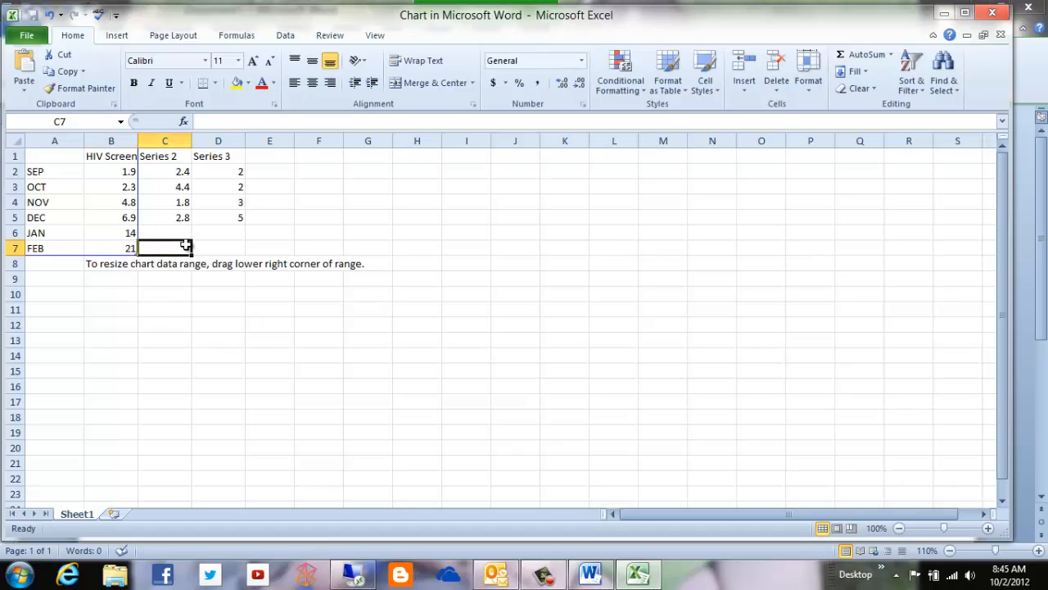
Return to the Word document and enlarge the HIV Screen chart to about 7.7 inches wide.
click(1029, 225)
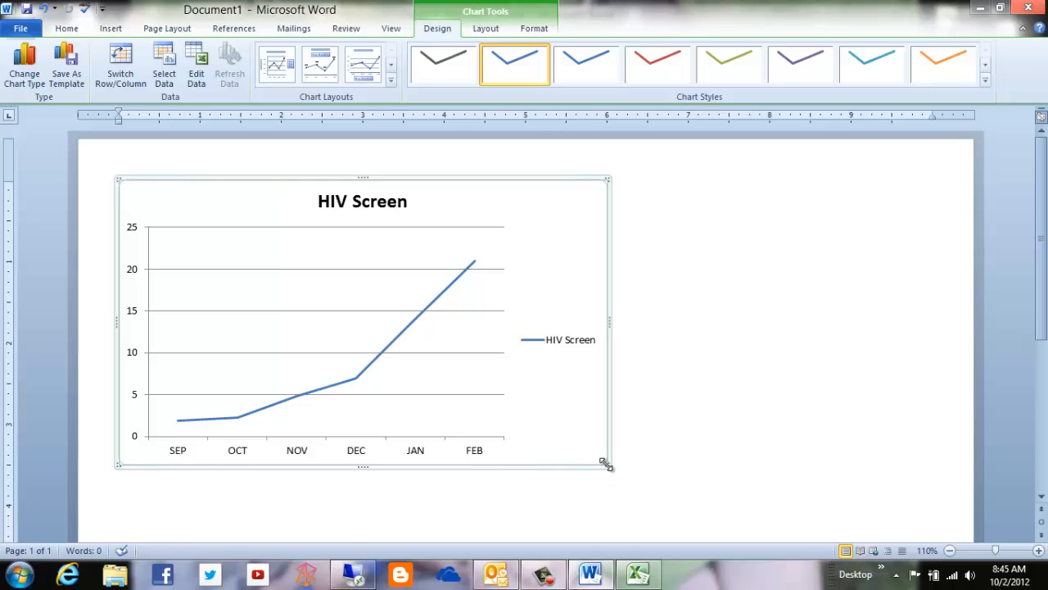
drag(727, 498, 793, 520)
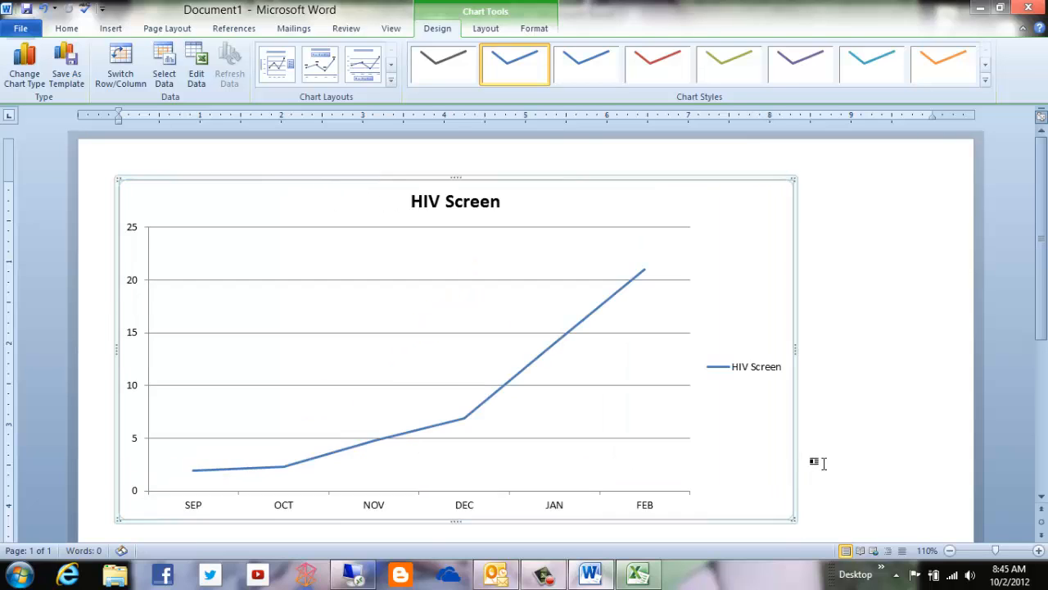
scroll(824, 456, down, 2)
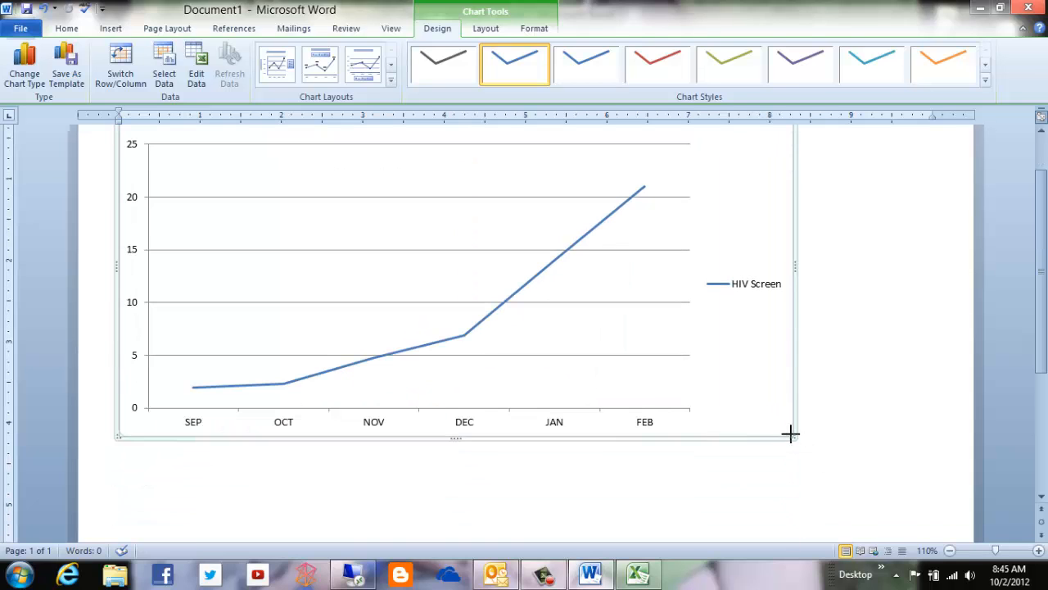
click(745, 412)
key(ctrl+z)
key(ctrl+z)
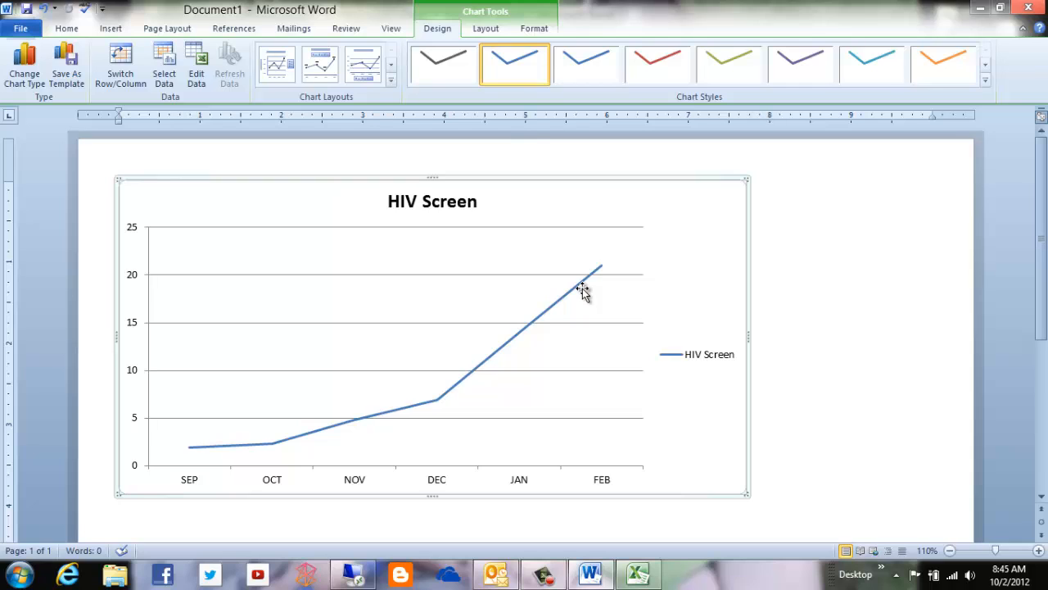
click(439, 403)
double_click(439, 404)
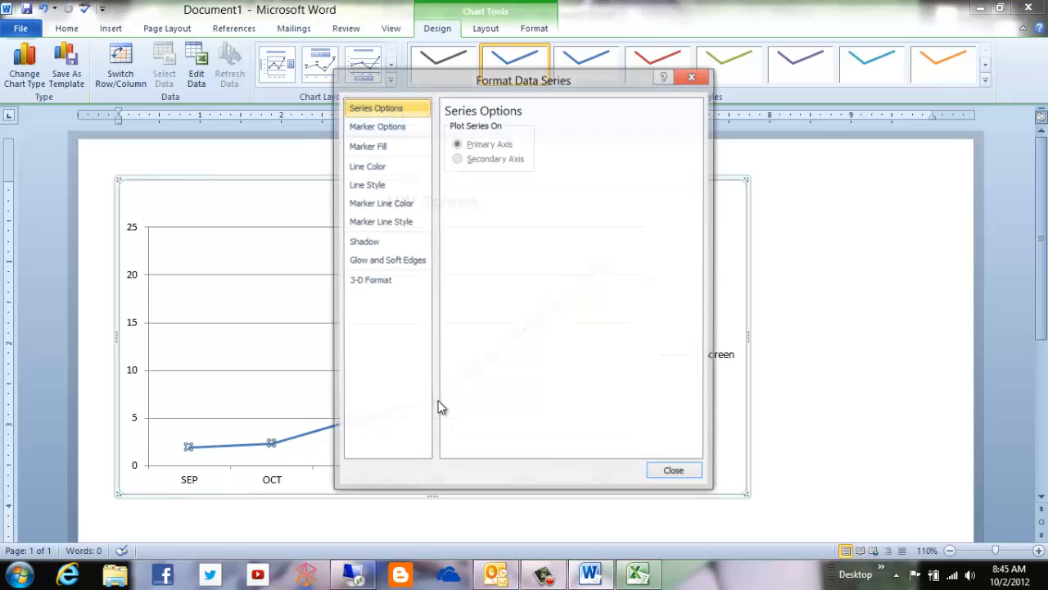
click(692, 78)
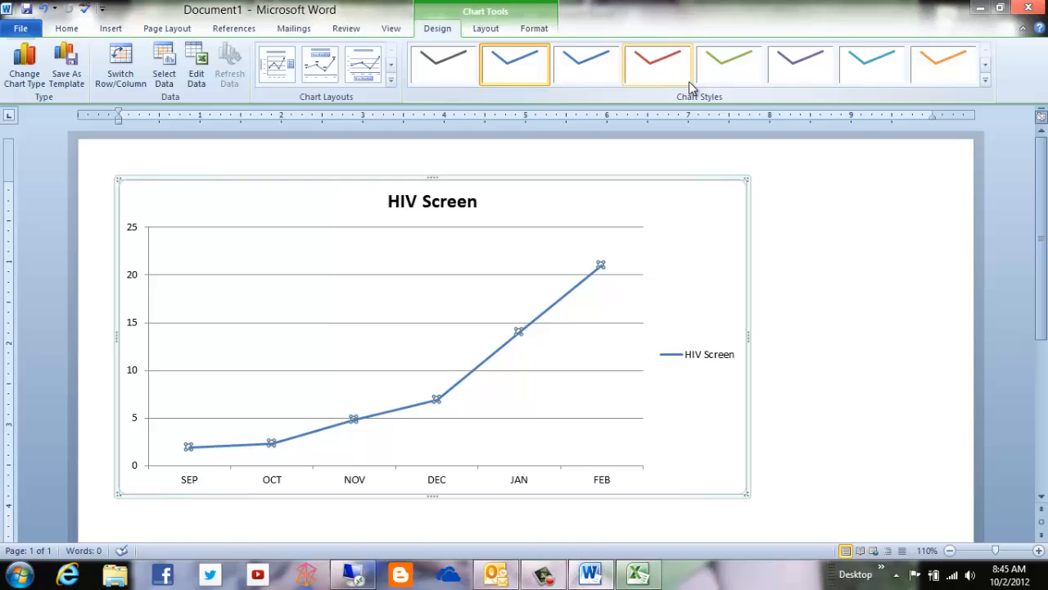
click(724, 412)
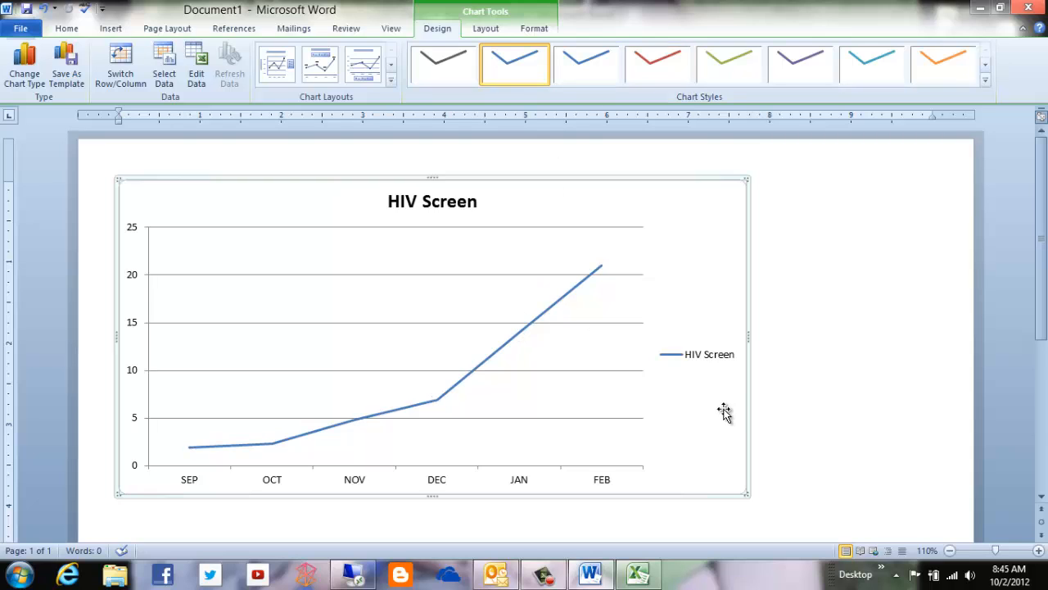
Apply the chart style with a black background and a purple line to the HIV Screen chart.
click(985, 79)
click(800, 278)
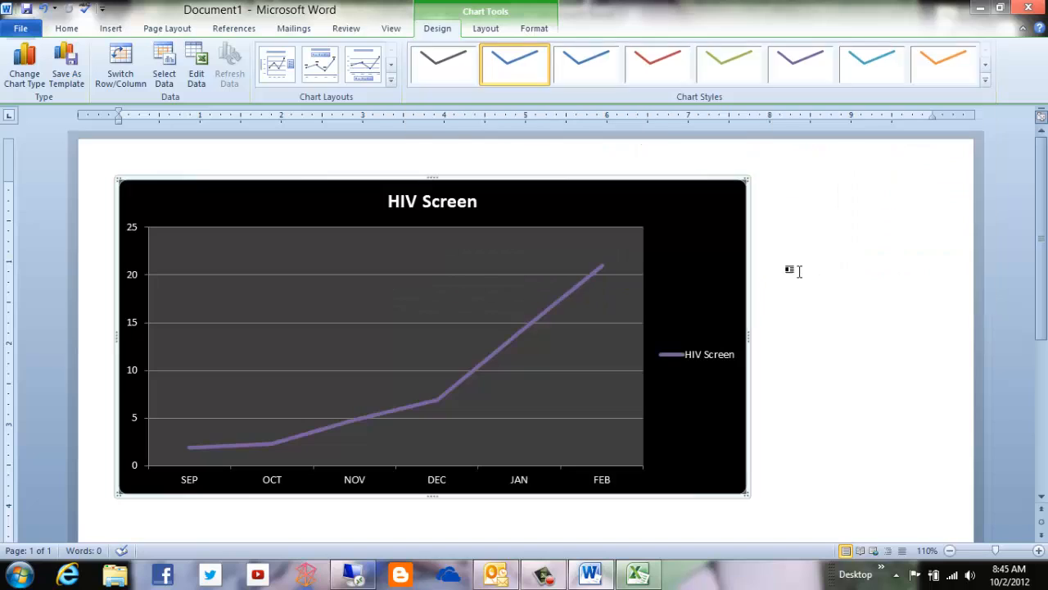
click(454, 201)
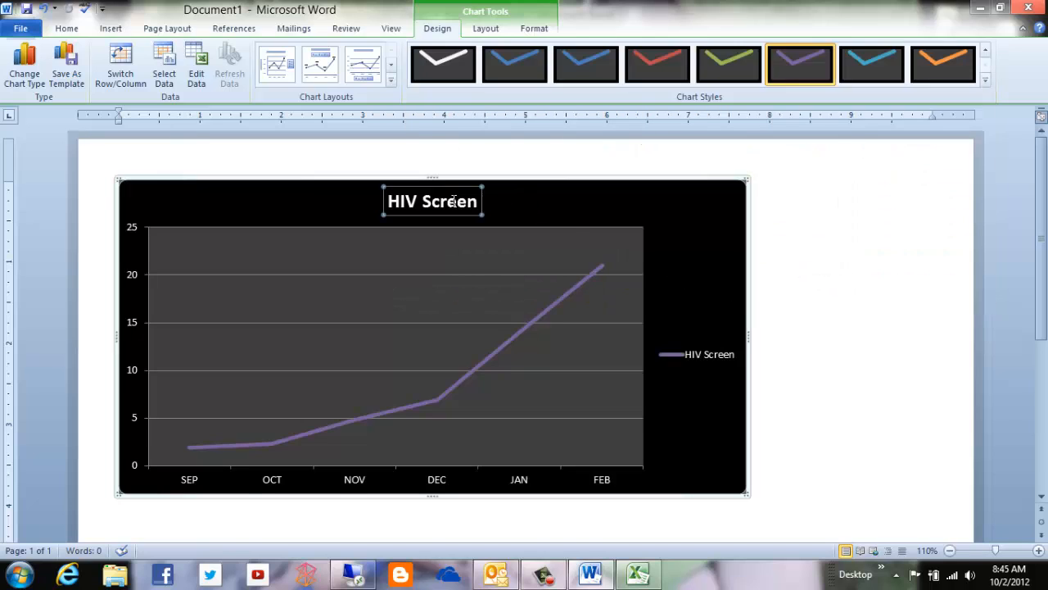
click(716, 358)
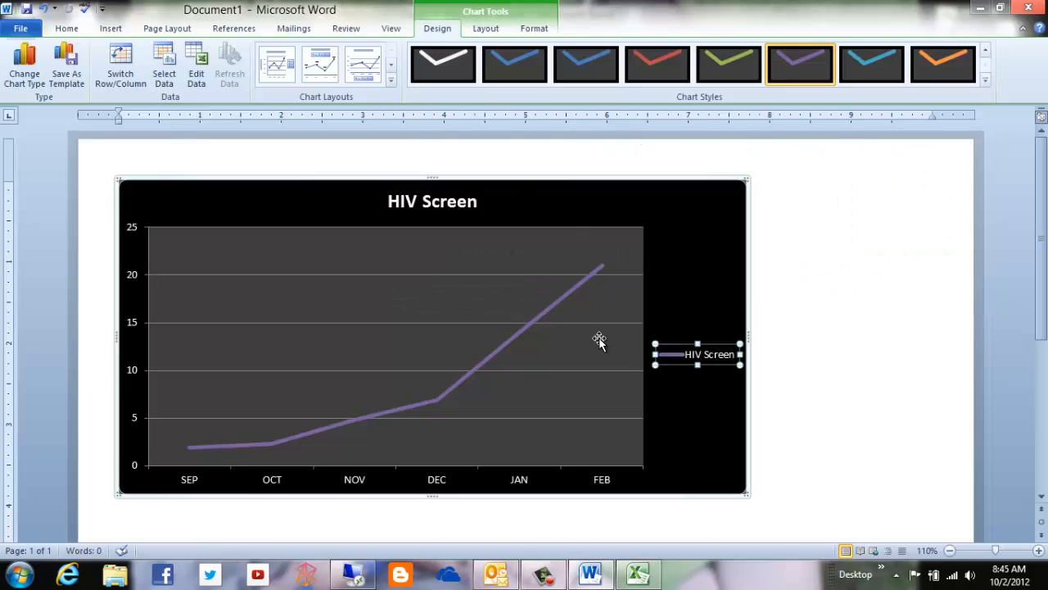
Add data labels to the HIV Screen line.
click(523, 338)
right_click(437, 400)
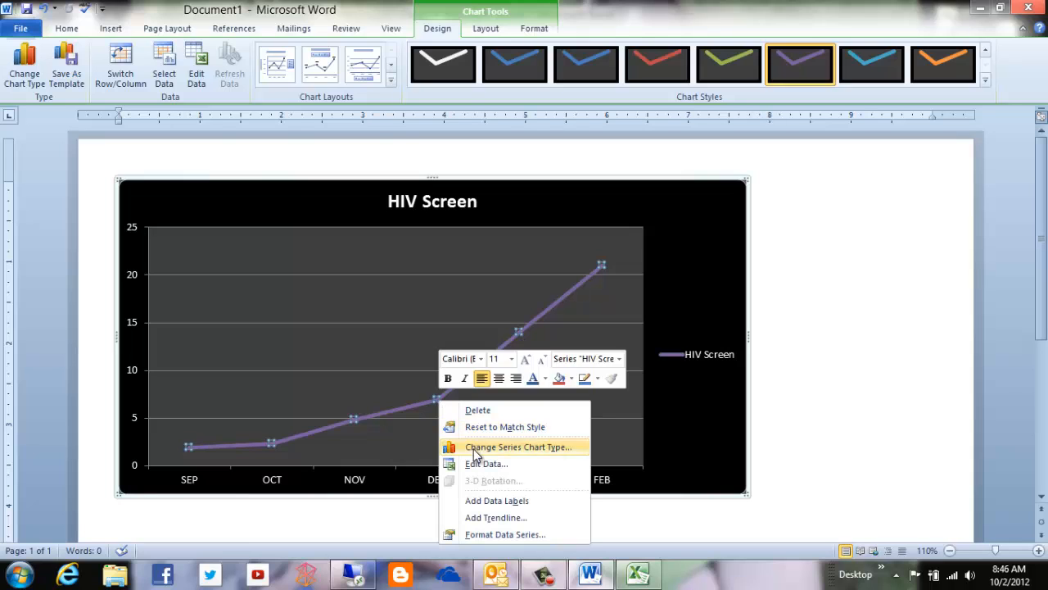
click(477, 501)
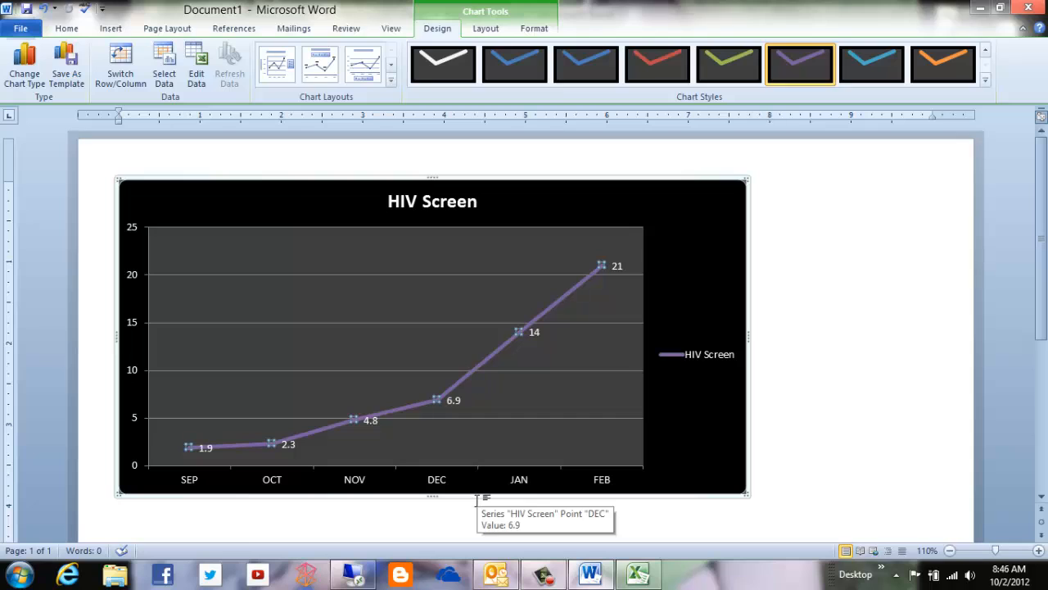
click(459, 404)
click(456, 400)
click(456, 400)
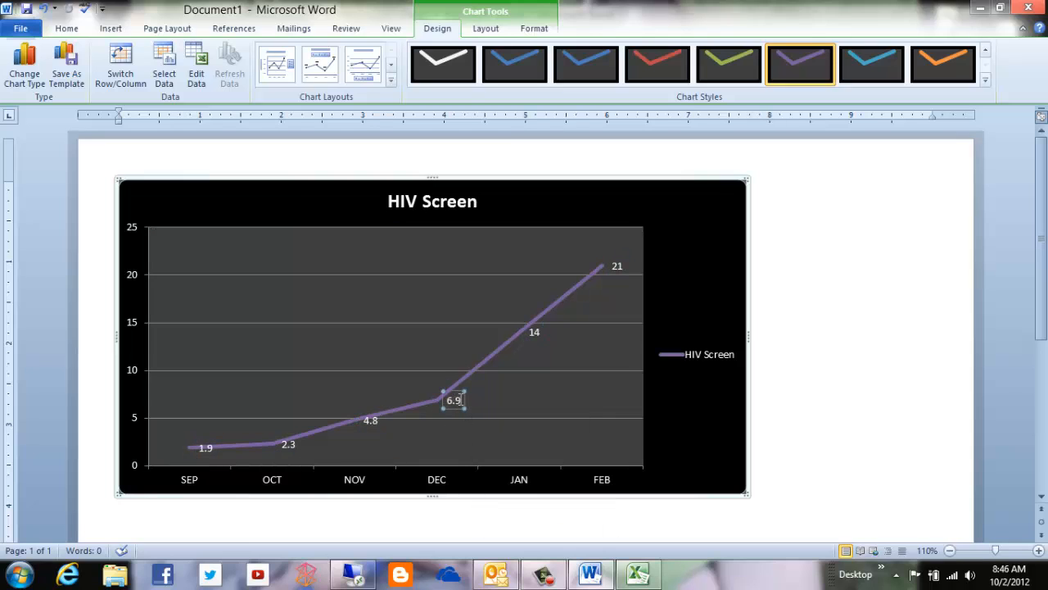
double_click(458, 399)
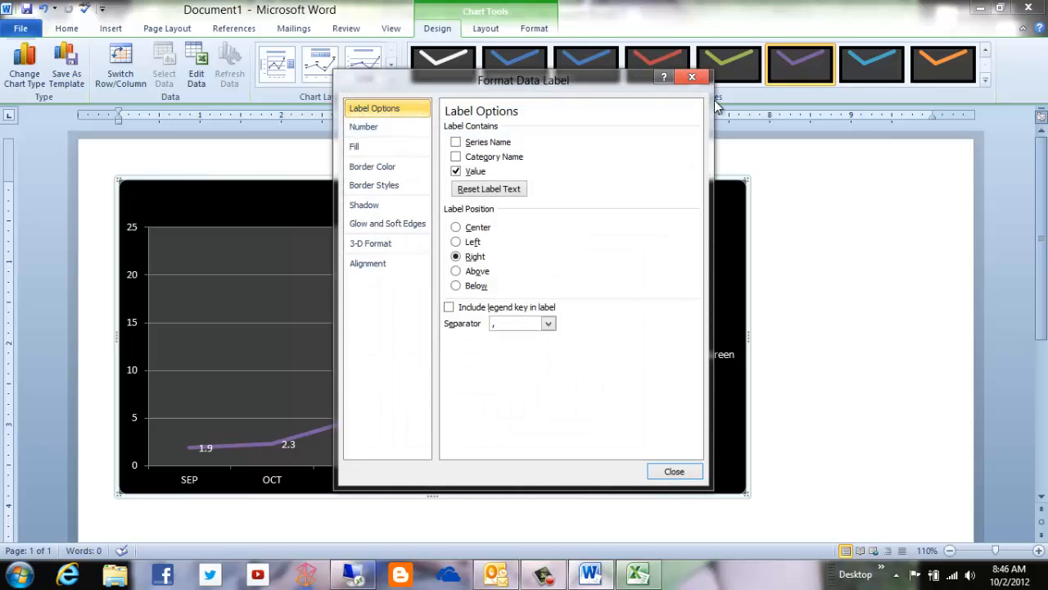
click(692, 77)
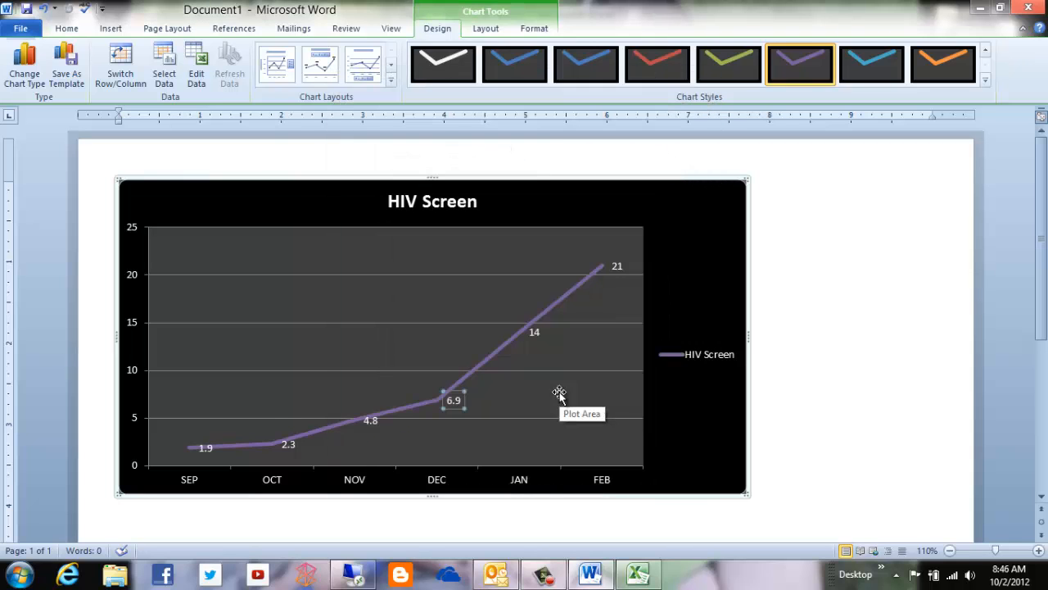